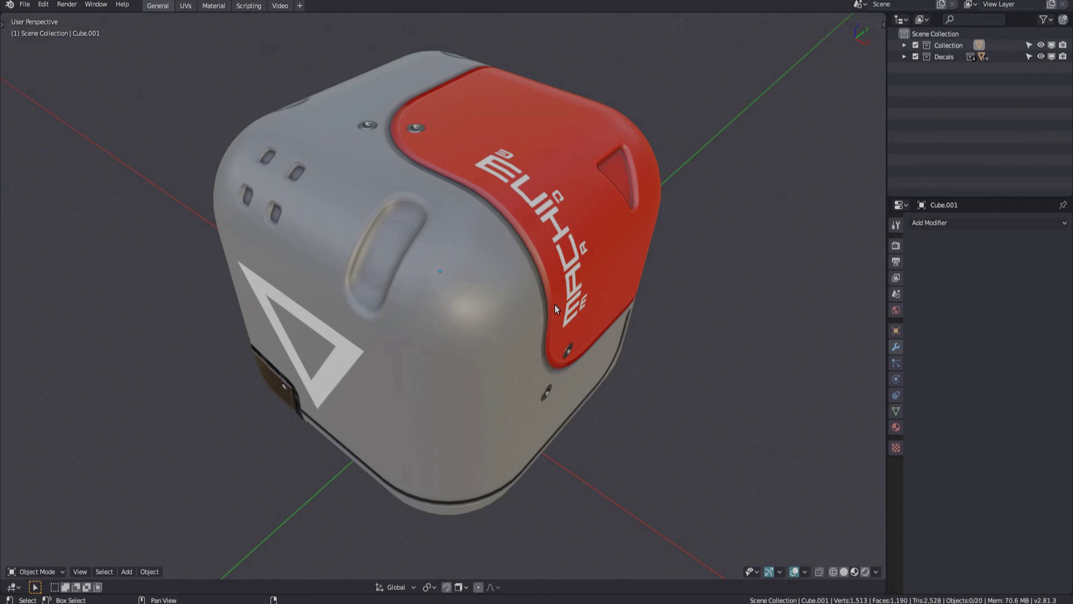
Select the cube carrying the decals and switch to the UVs workspace
middle_drag(555, 304, 468, 307)
key(d)
key(d)
click(639, 330)
click(465, 309)
key(Pause)
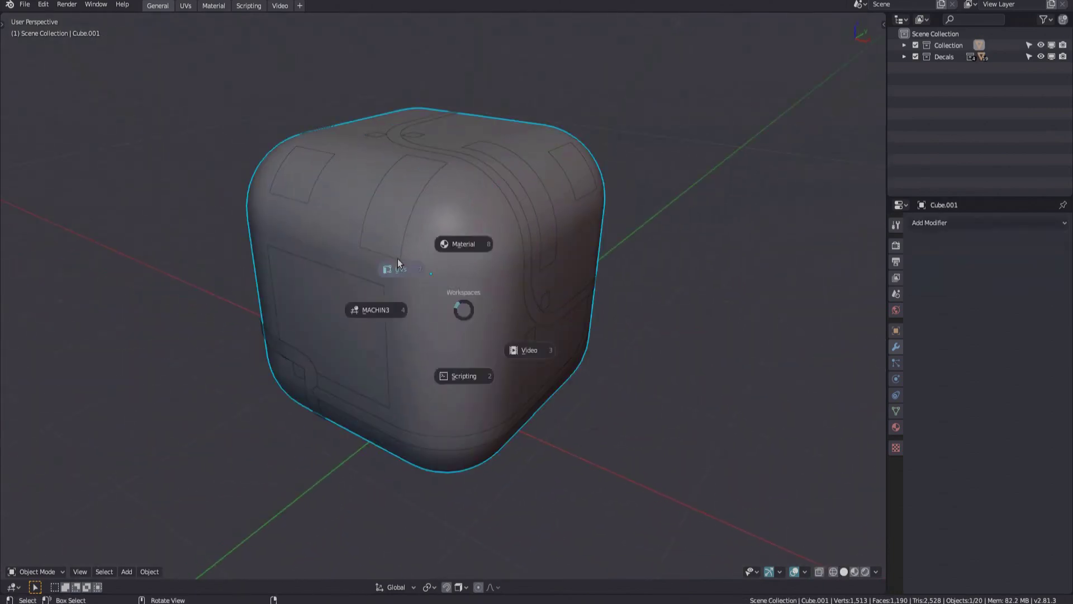
click(397, 261)
Enter UV editing for the selected cube so its unwrapped layout can be inspected
middle_drag(386, 265, 64, 284)
shift+middle_drag(301, 293, 236, 279)
scroll(236, 279, up, 1)
key(Tab)
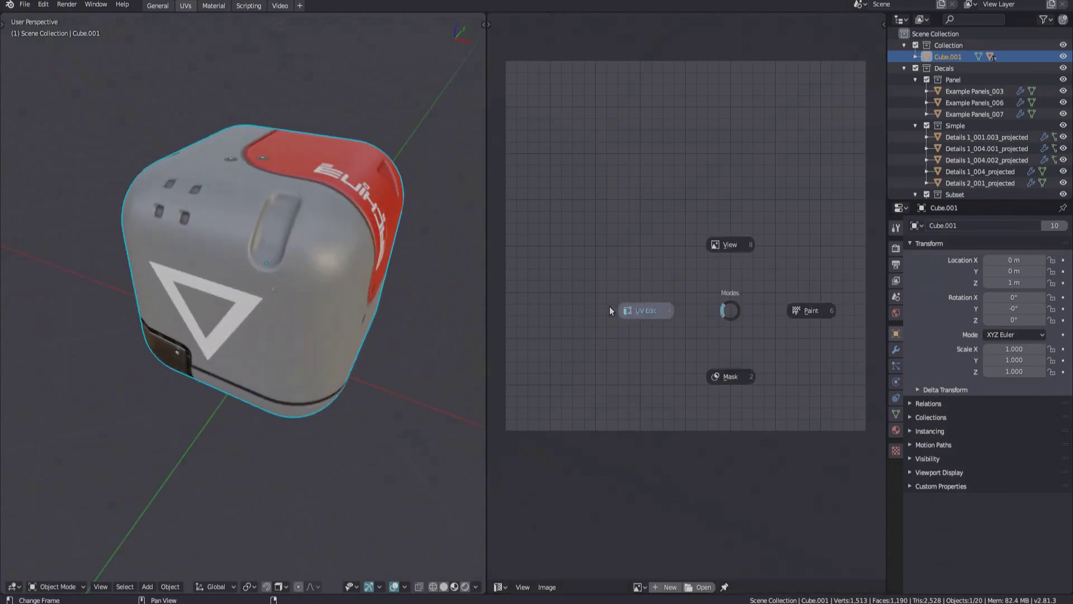
click(609, 307)
middle_drag(690, 295, 690, 301)
key(Tab)
Examine the cube's individual UV islands for a complete, non-overlapping unwrap
click(705, 250)
click(720, 201)
click(696, 275)
click(609, 266)
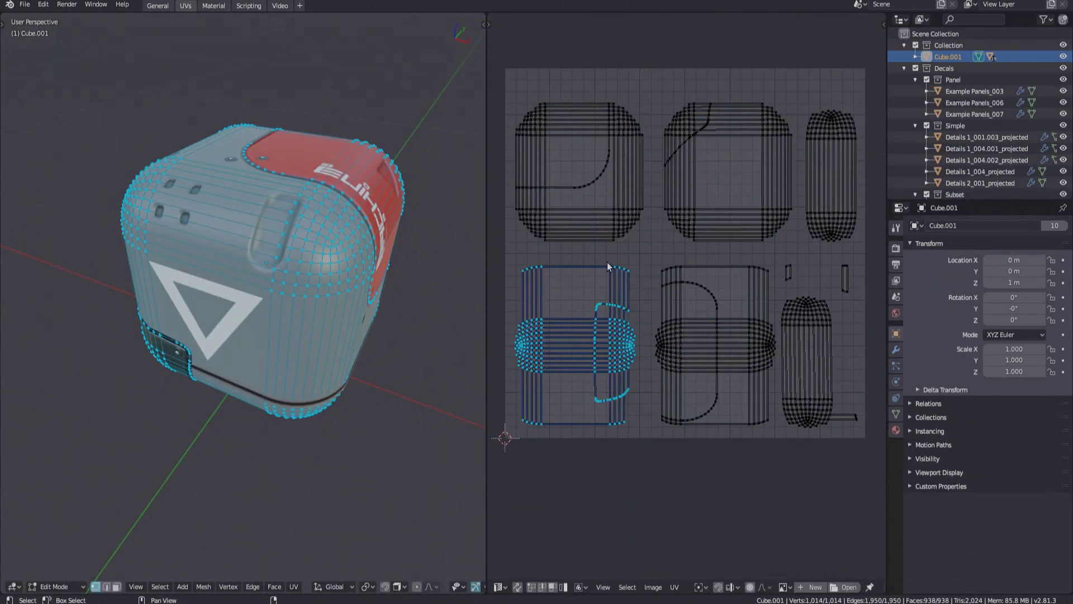
click(607, 229)
middle_drag(692, 250, 692, 259)
scroll(693, 259, up, 4)
scroll(698, 307, down, 5)
scroll(679, 299, up, 3)
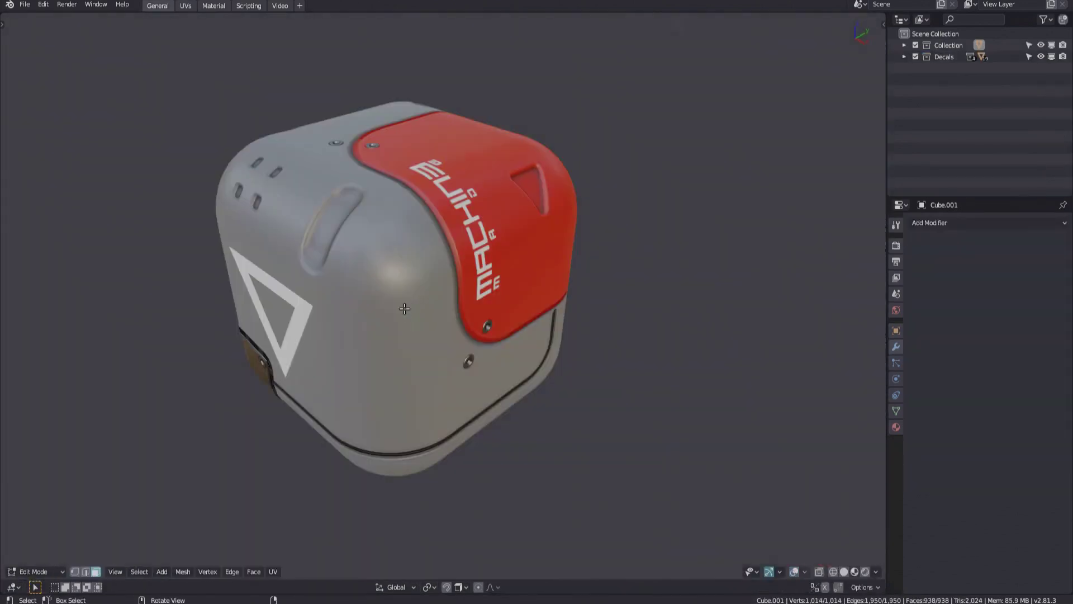
Show DECALmachine's decal export settings, check the Atlas export mode and return to Bake mode
middle_drag(390, 326, 440, 314)
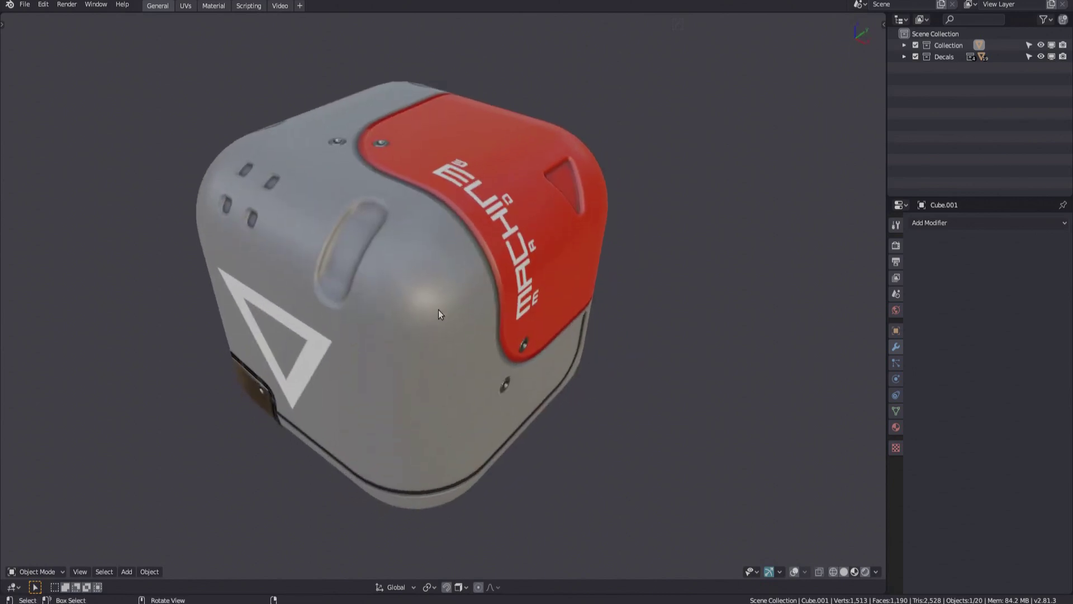
key(n)
shift+scroll(471, 314, up, 2)
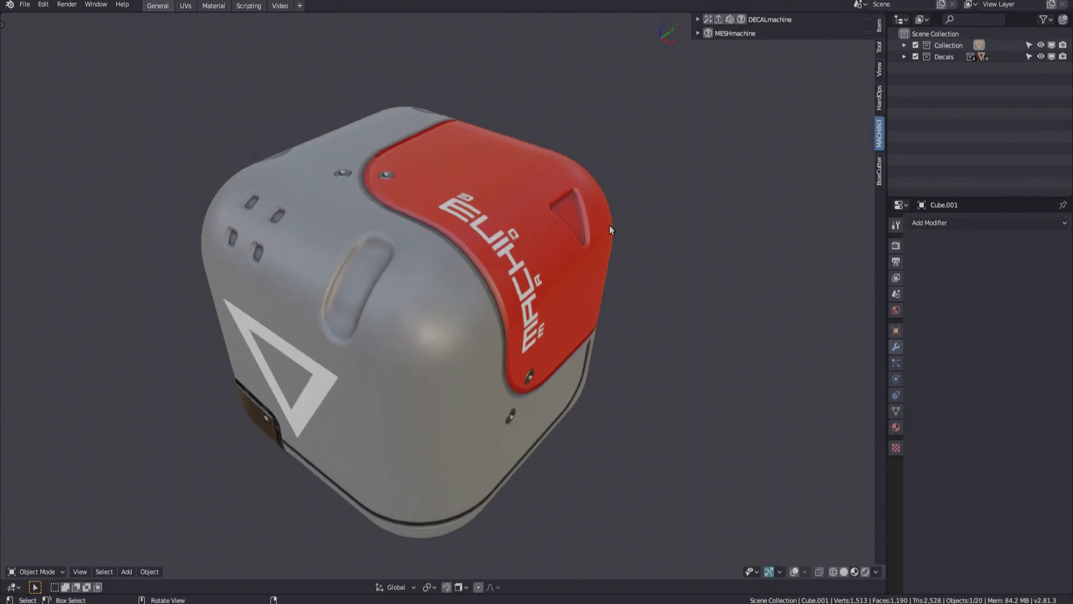
click(719, 22)
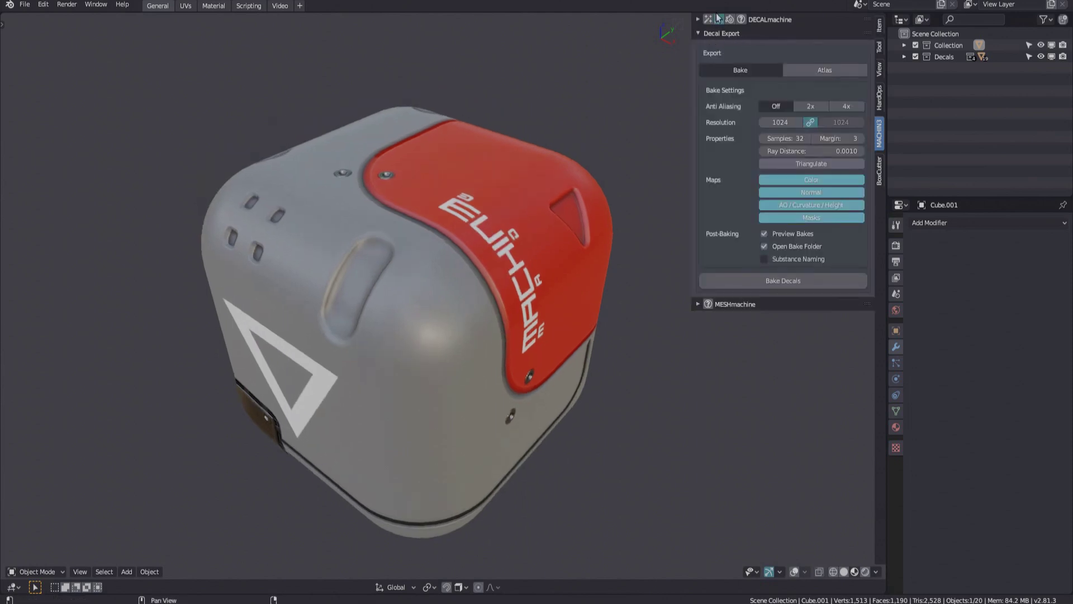
click(826, 71)
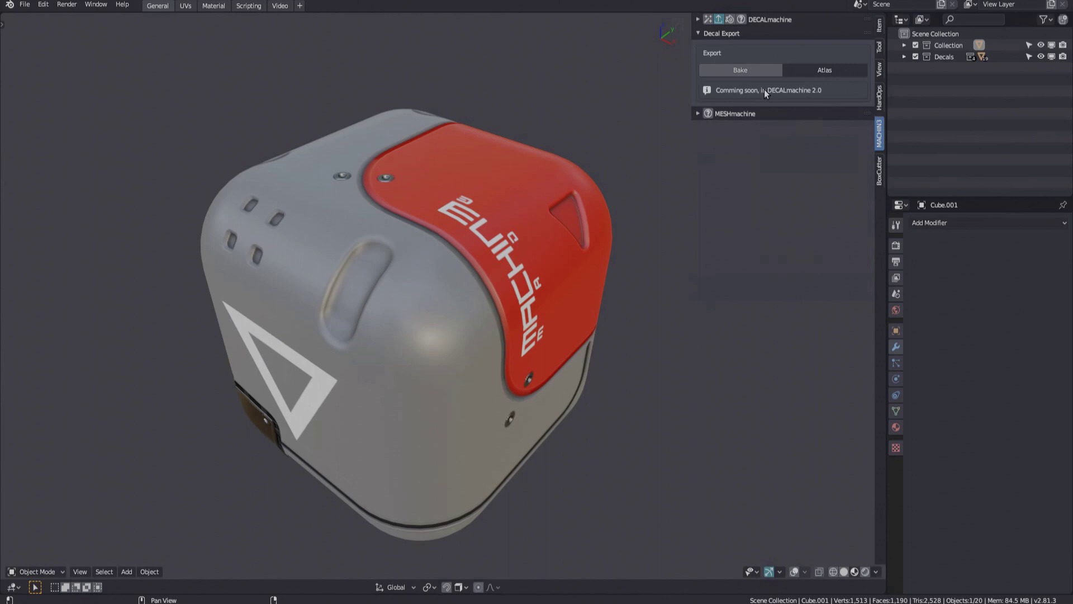
click(743, 70)
Clear the selection and reselect the cube as the target for the decal bake
mouse_move(637, 130)
middle_down()
mouse_move(521, 186)
mouse_move(440, 197)
mouse_move(480, 278)
mouse_move(438, 317)
mouse_move(442, 336)
mouse_move(399, 345)
middle_up()
key(Page_Up)
click(606, 480)
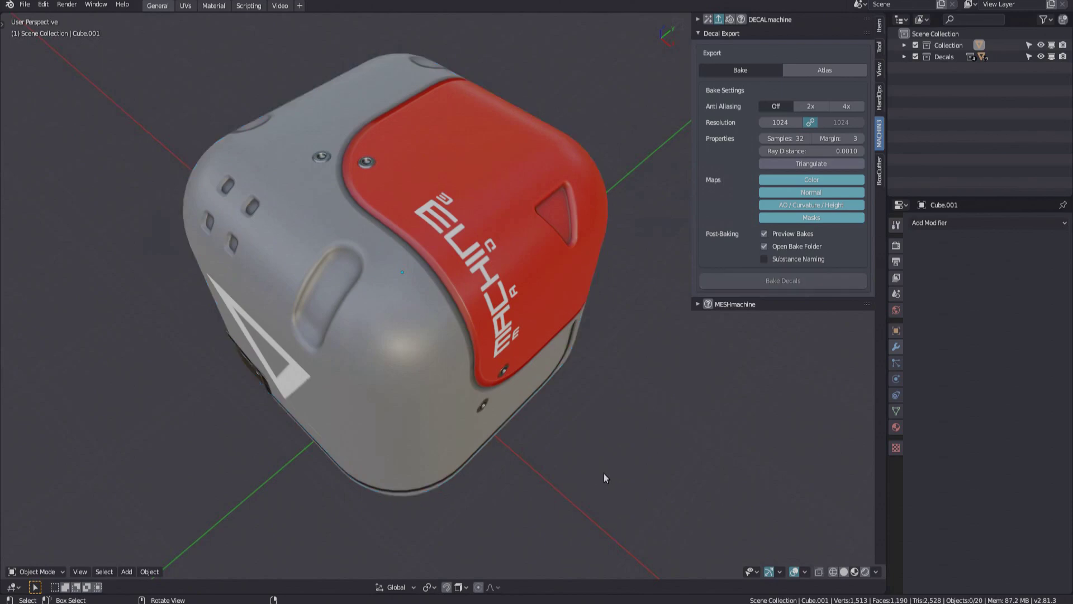
click(476, 291)
key(d)
click(395, 343)
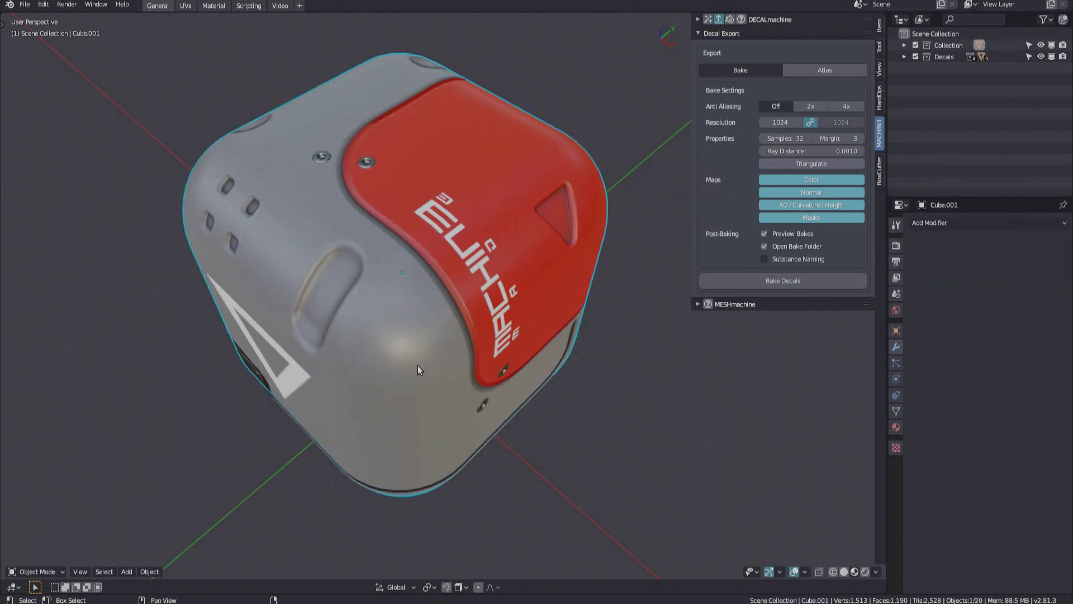
middle_drag(417, 364, 425, 336)
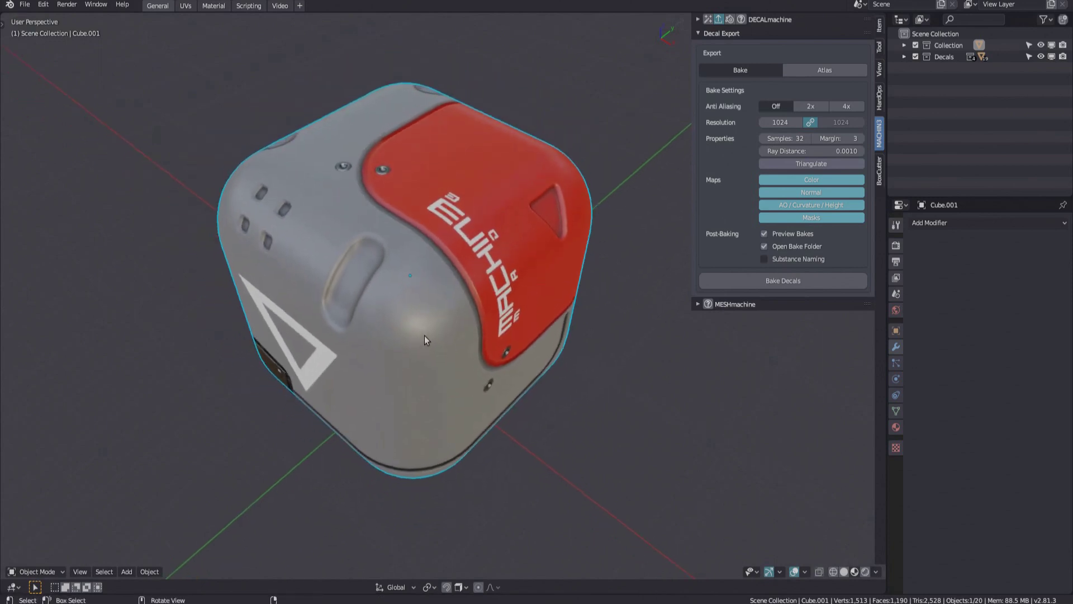
Try the 2x and 4x anti-aliasing levels for the bake and set anti-aliasing back to Off
click(816, 108)
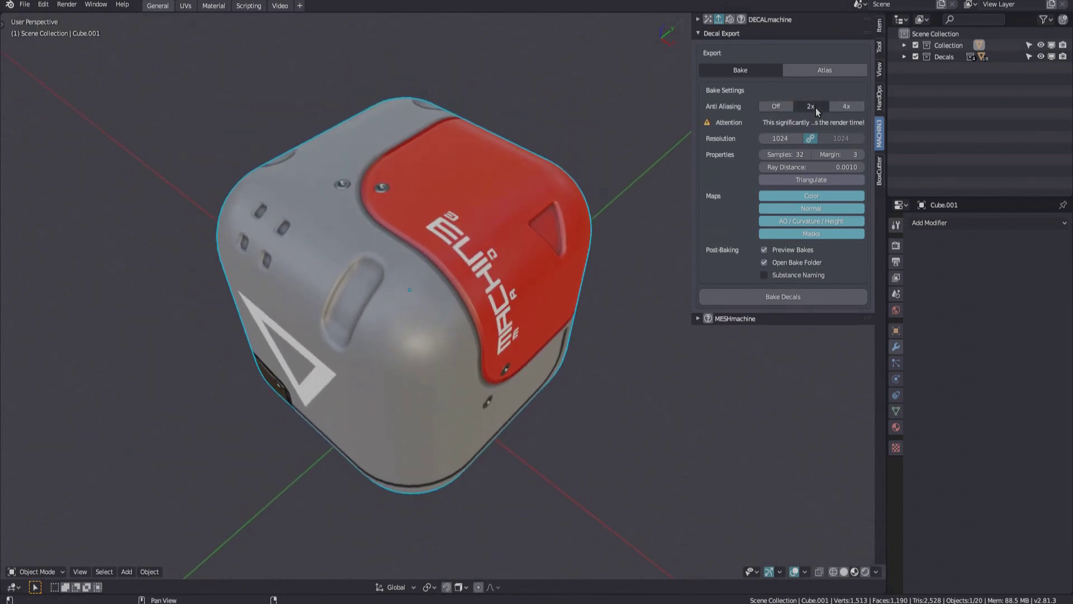
drag(692, 132, 619, 132)
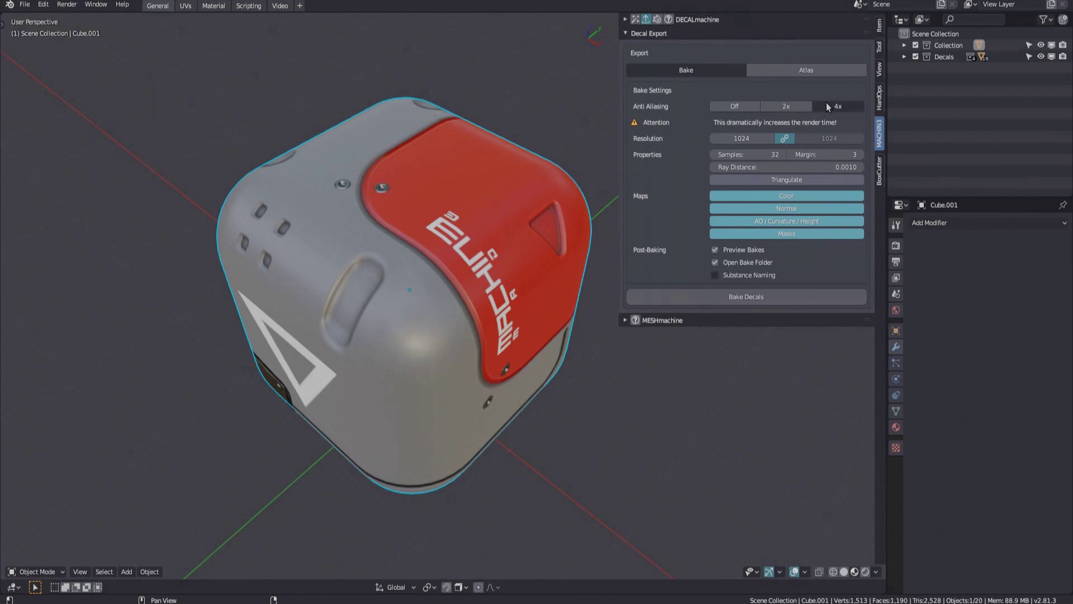
click(735, 107)
middle_drag(503, 141, 511, 146)
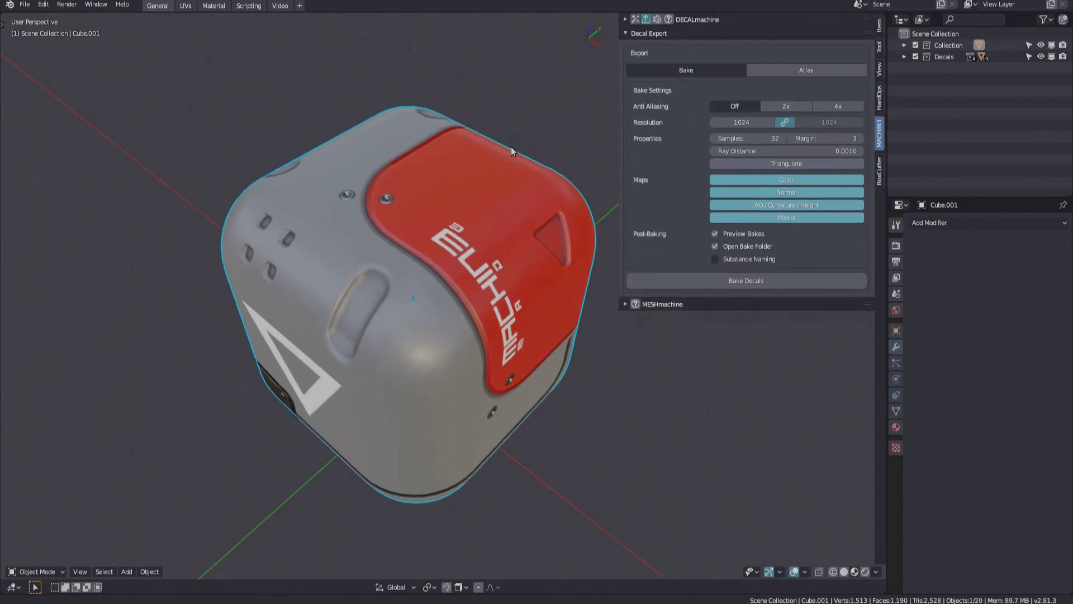
Try separate bake resolution values for width and height, and restore the linked resolution of 1024
drag(757, 125, 832, 124)
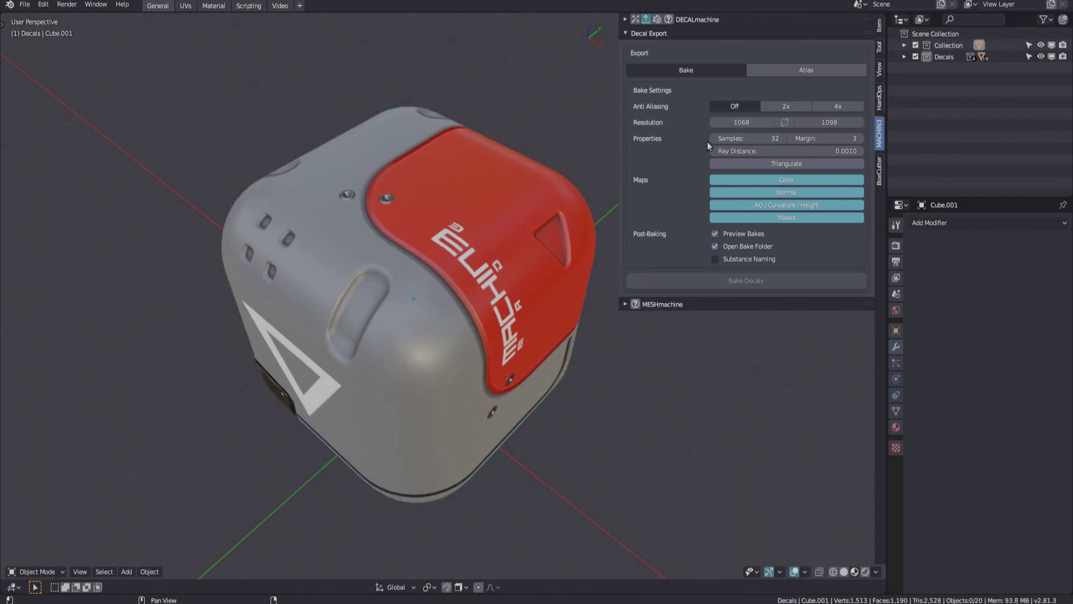
click(753, 123)
text(1)
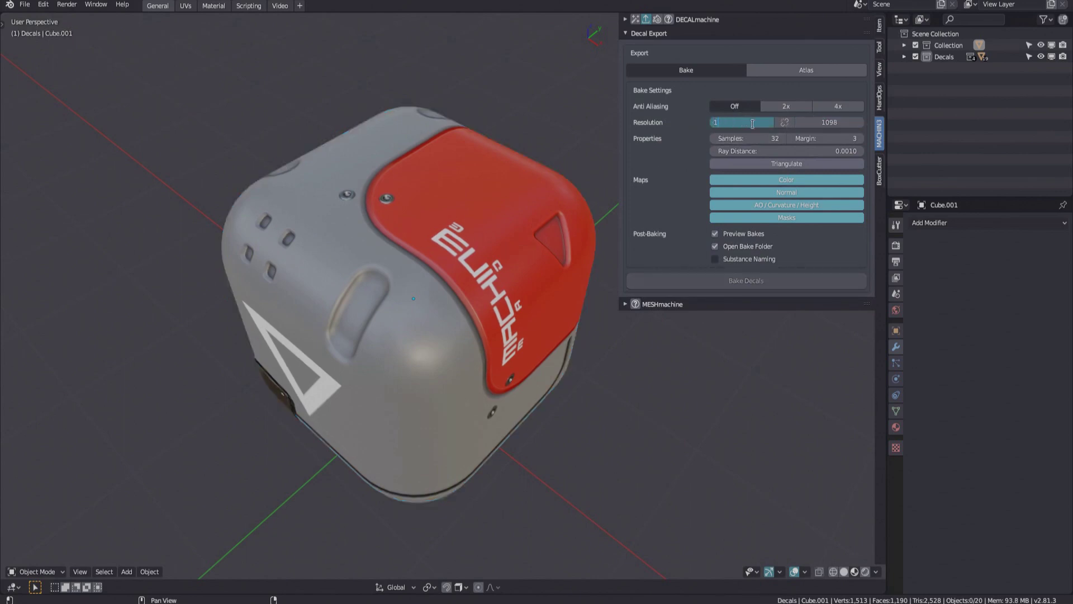
text(024)
key(Return)
click(784, 123)
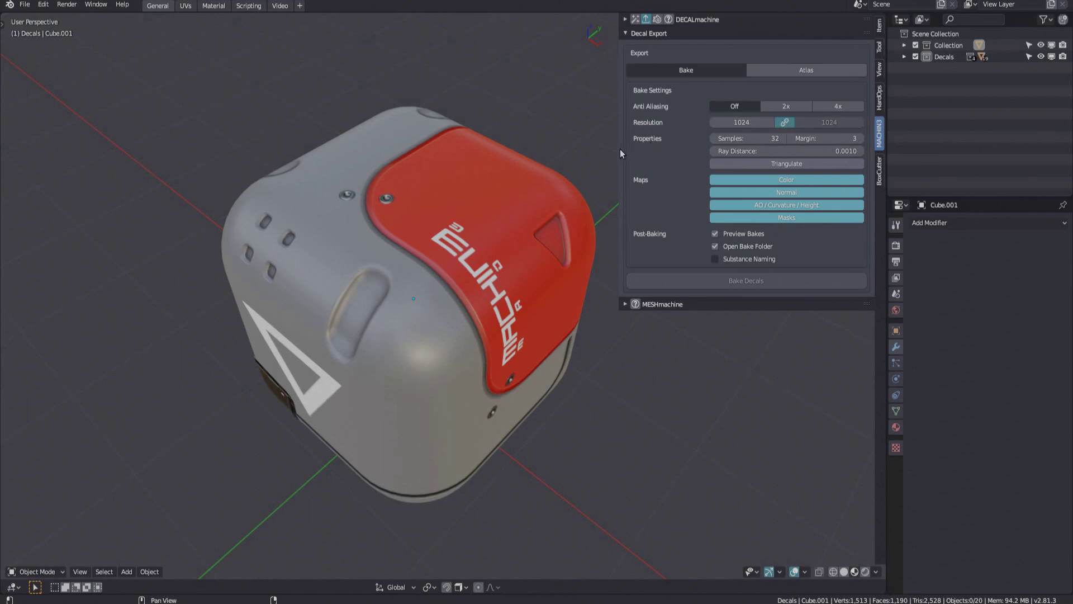
Set the bake samples to 1
mouse_move(618, 148)
mouse_down()
mouse_move(630, 149)
mouse_move(617, 149)
mouse_up()
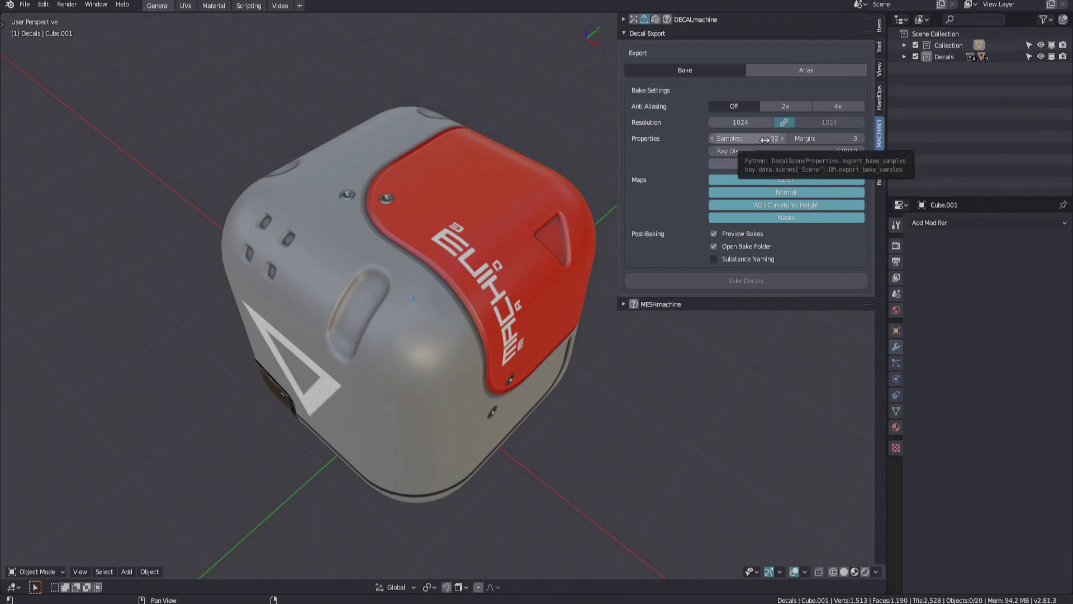
click(750, 138)
text(1)
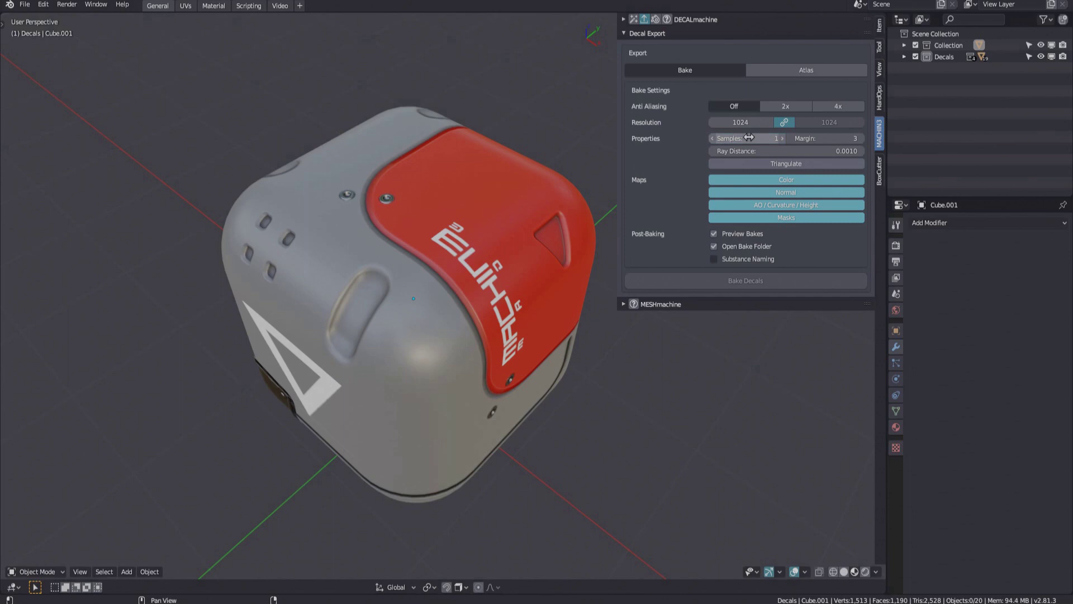
key(Return)
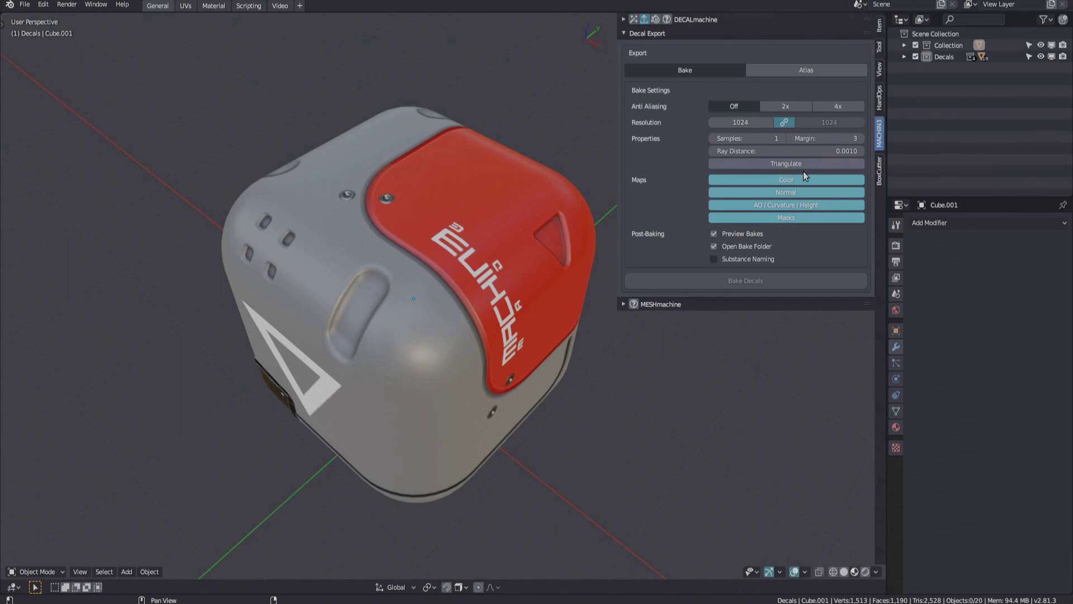
Examine the n-gon face beneath the triangle decal in Edit Mode and return to Object Mode
middle_drag(559, 224, 523, 274)
key(Tab)
click(431, 304)
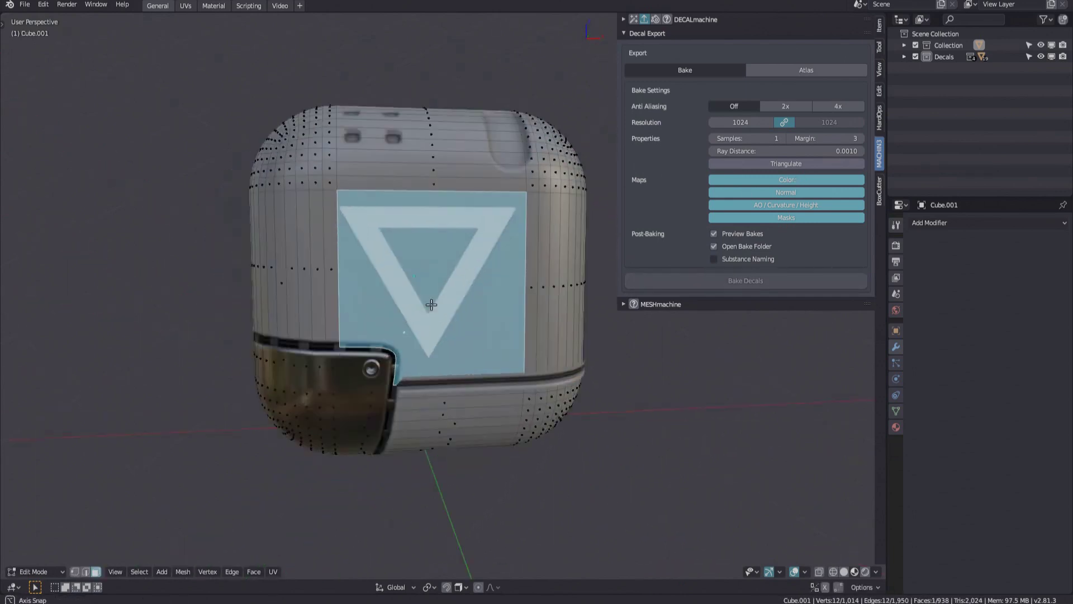
scroll(413, 350, up, 5)
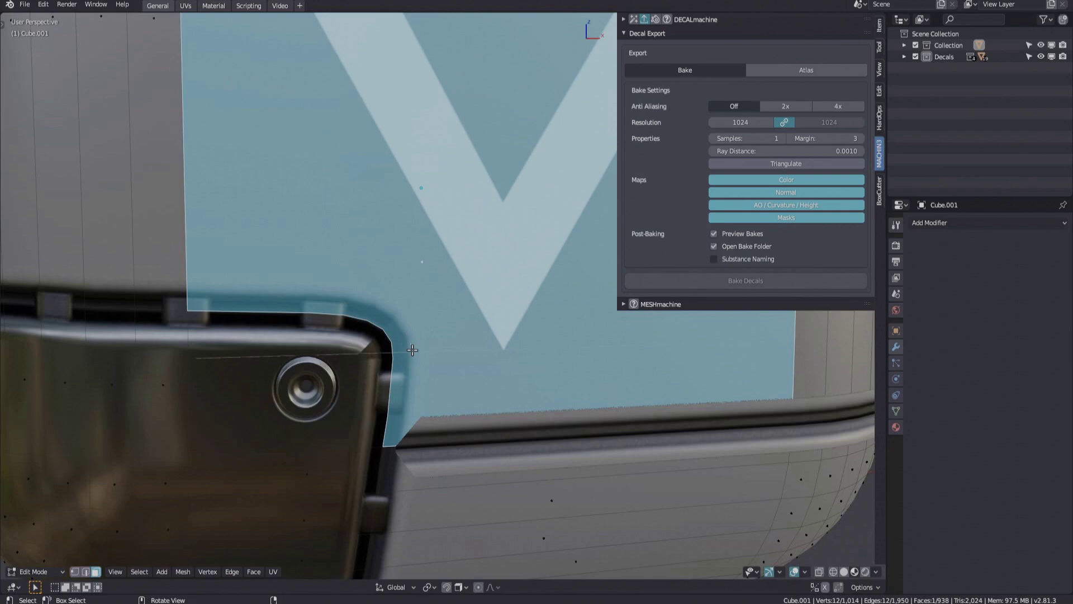
key(Home)
key(Tab)
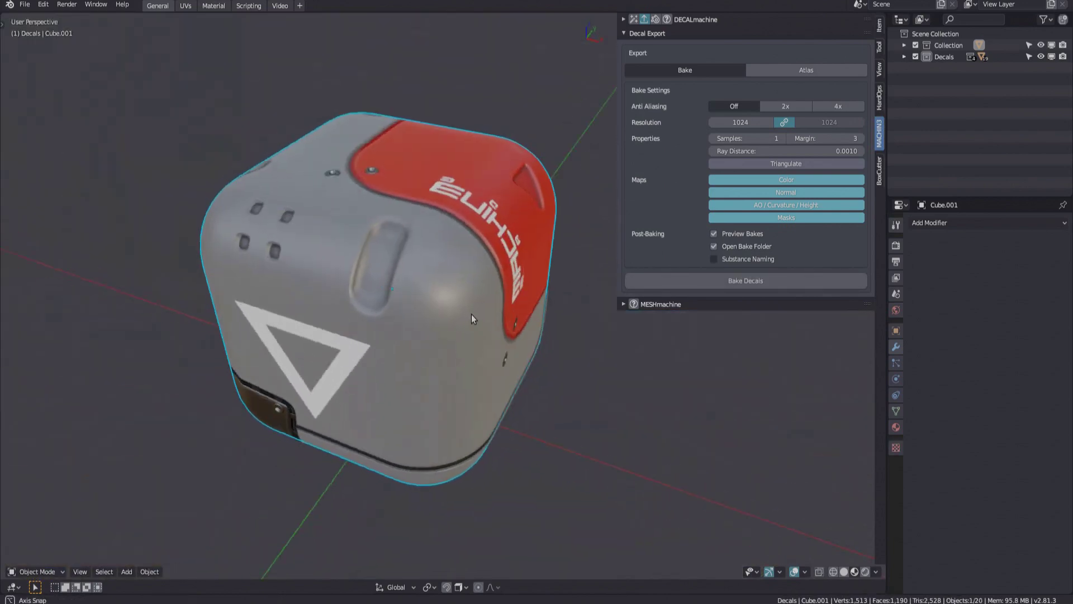
Try the Triangulate bake option and turn it off again
click(786, 164)
mouse_move(518, 256)
middle_down()
mouse_move(520, 286)
mouse_move(521, 274)
middle_up()
click(828, 166)
middle_drag(428, 239, 445, 230)
Add a Triangulate modifier to the cube and set its Quad Method to Fixed
click(975, 223)
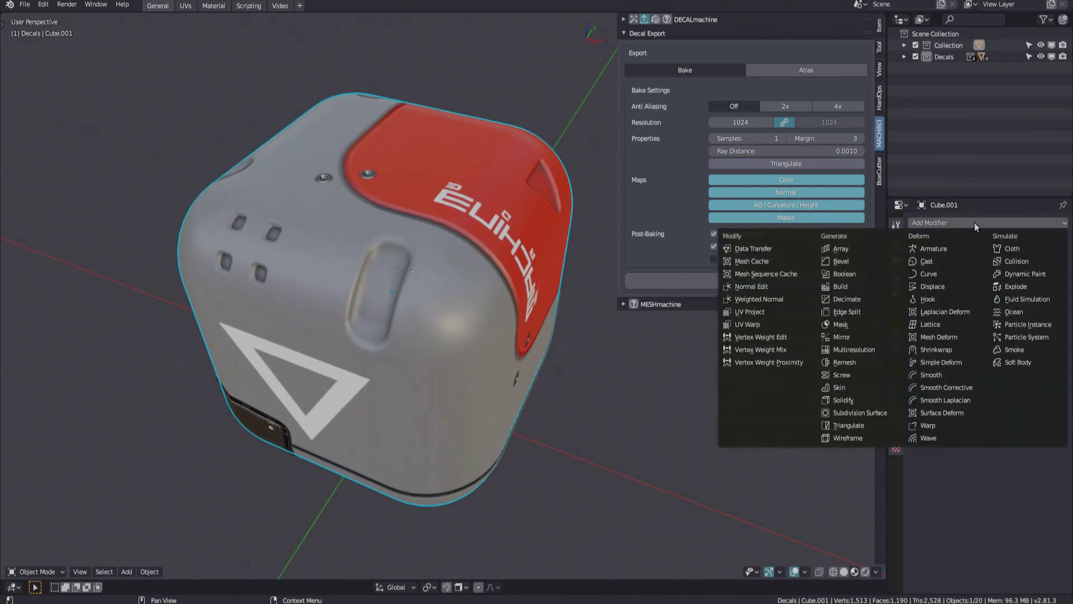
click(849, 425)
middle_drag(481, 288, 484, 327)
click(457, 323)
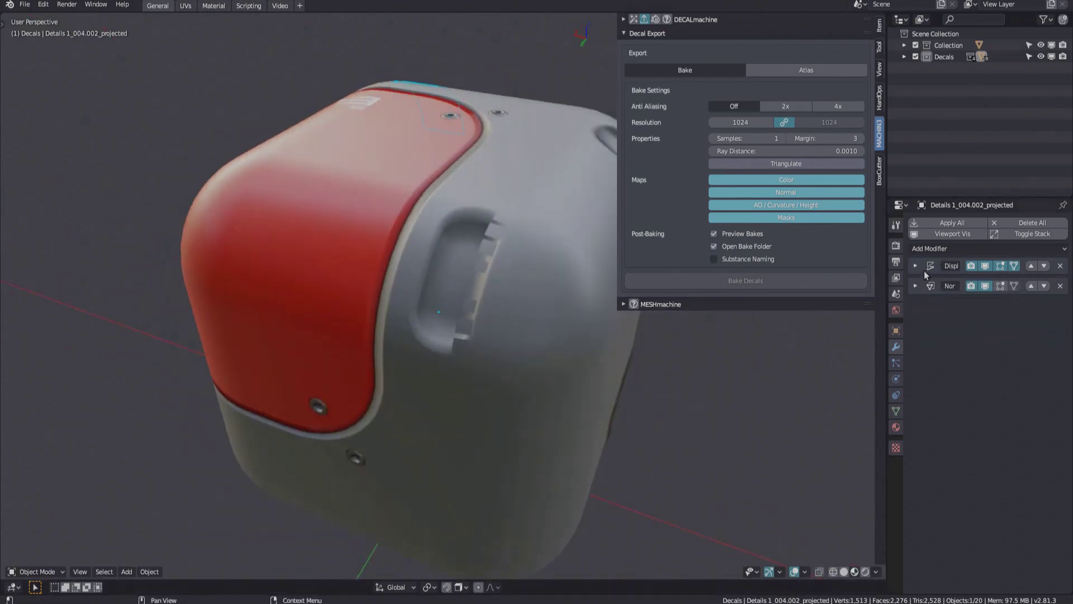
click(548, 327)
click(950, 310)
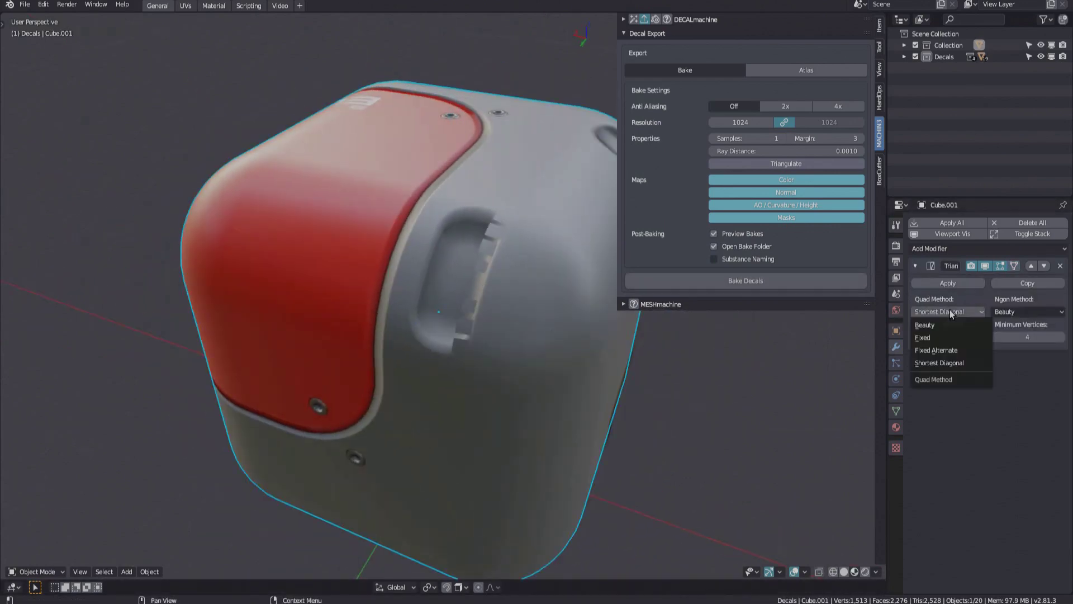
click(935, 337)
middle_drag(548, 357, 434, 350)
click(917, 266)
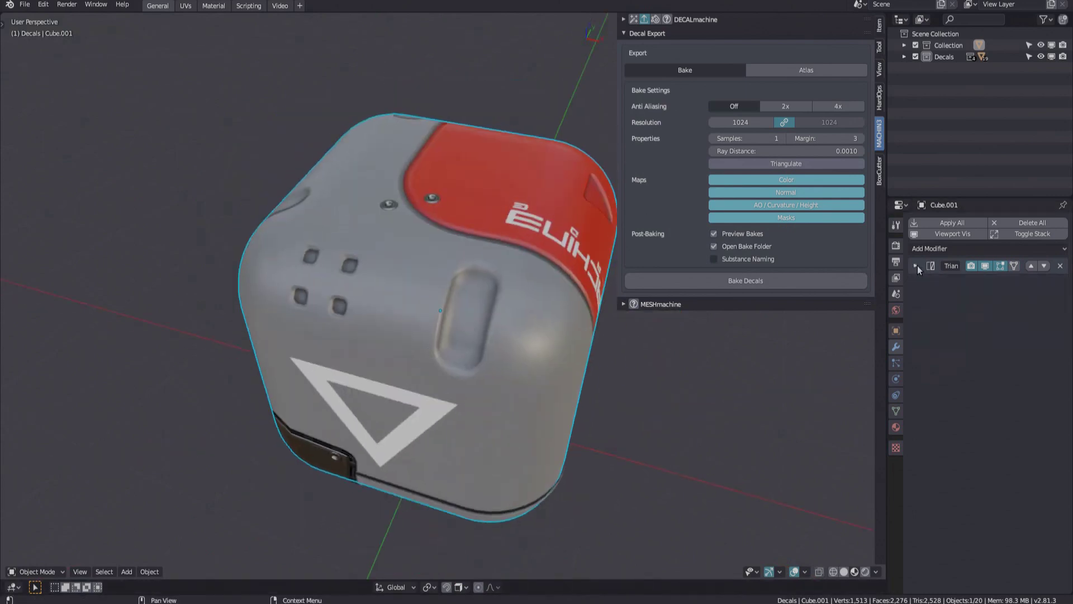
mouse_move(518, 370)
middle_down()
mouse_move(494, 327)
mouse_move(467, 347)
mouse_move(506, 371)
middle_up()
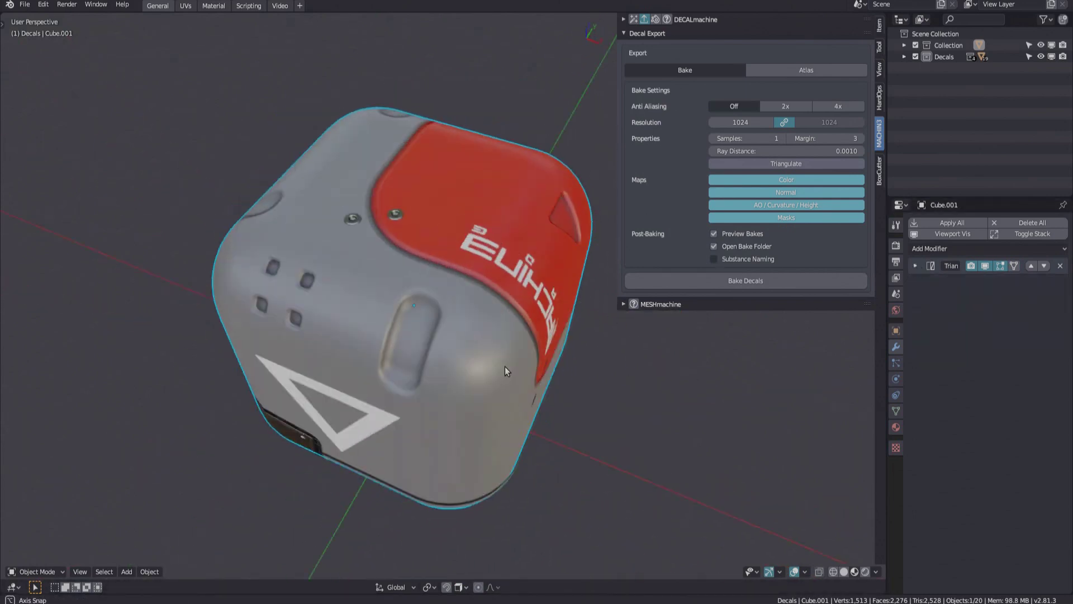
Try different combinations of the Color, Normal, AO/Curvature/Height and Masks maps, and re-enable all four for baking
drag(789, 180, 798, 216)
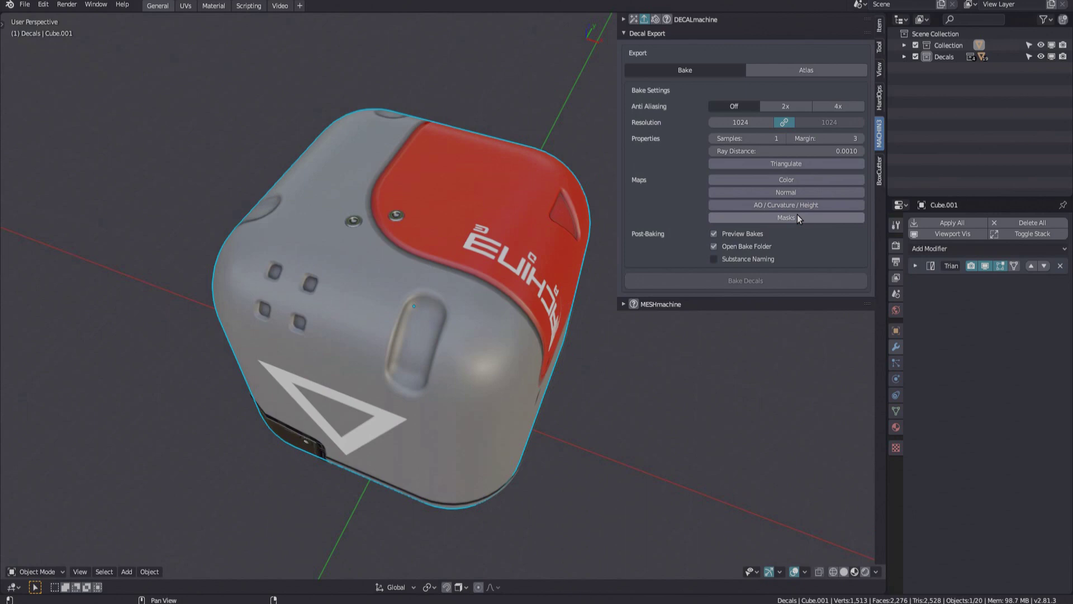
click(801, 179)
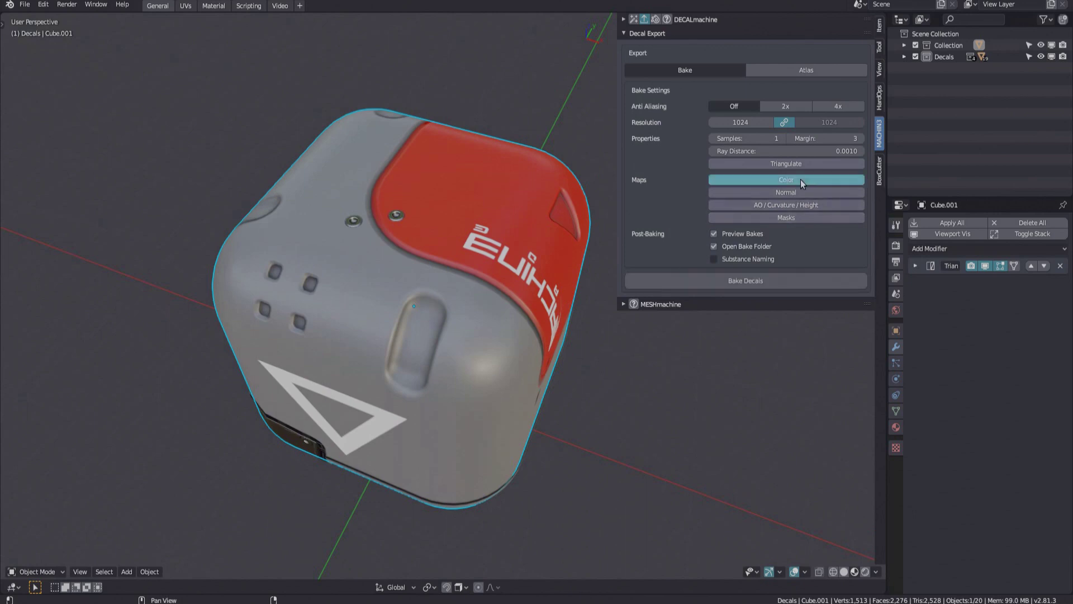
click(800, 190)
click(800, 182)
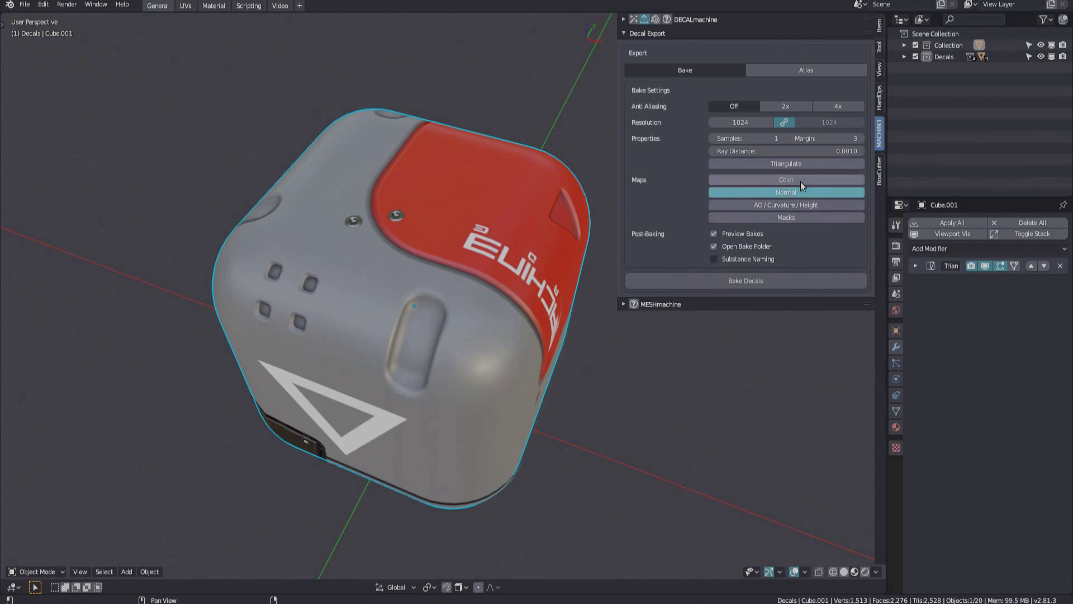
click(799, 202)
click(803, 192)
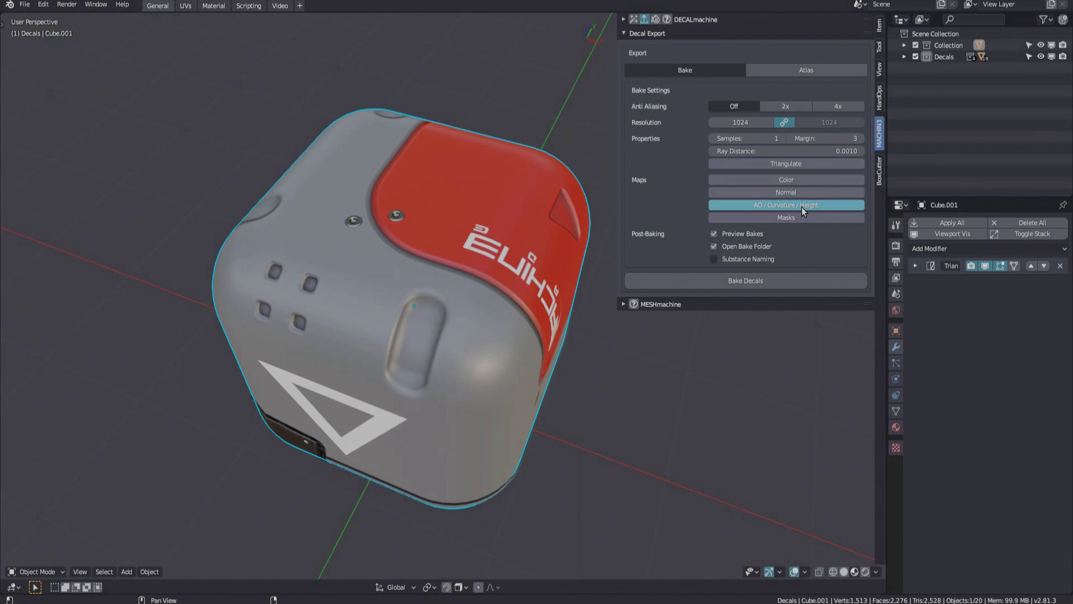
click(801, 217)
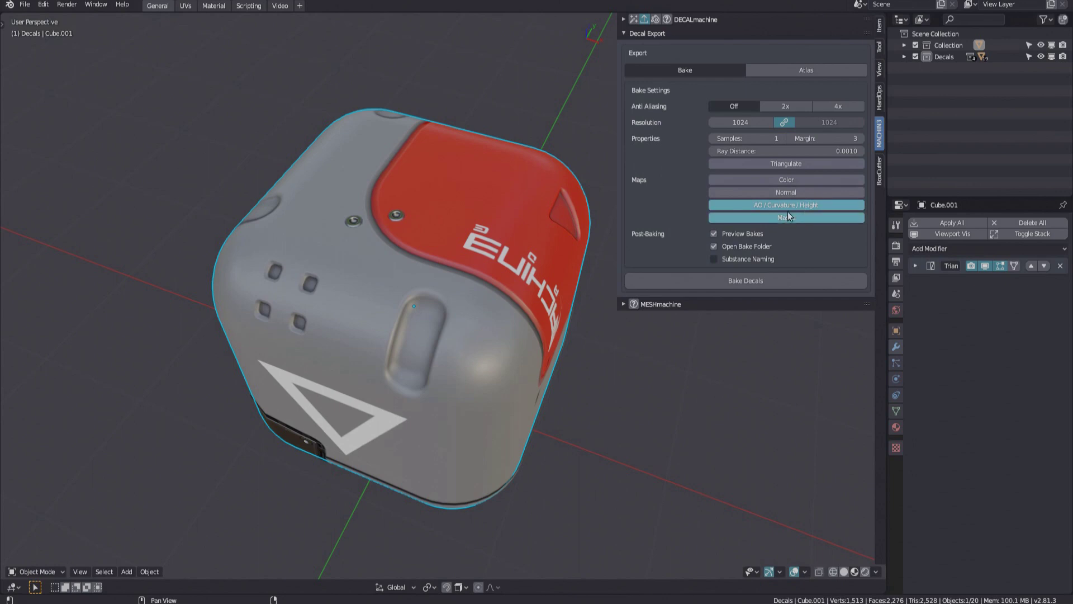
click(799, 206)
click(801, 215)
drag(801, 179, 804, 215)
Bake the decals to the cube and open the 10_bake_1 folder in the file manager
middle_drag(604, 253, 413, 265)
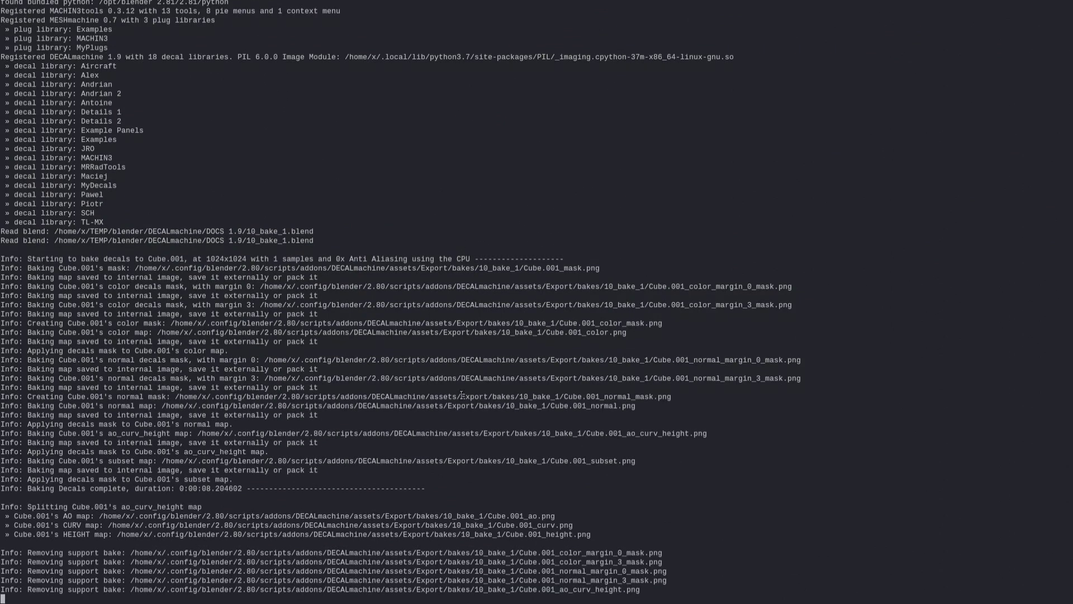
key(super+r)
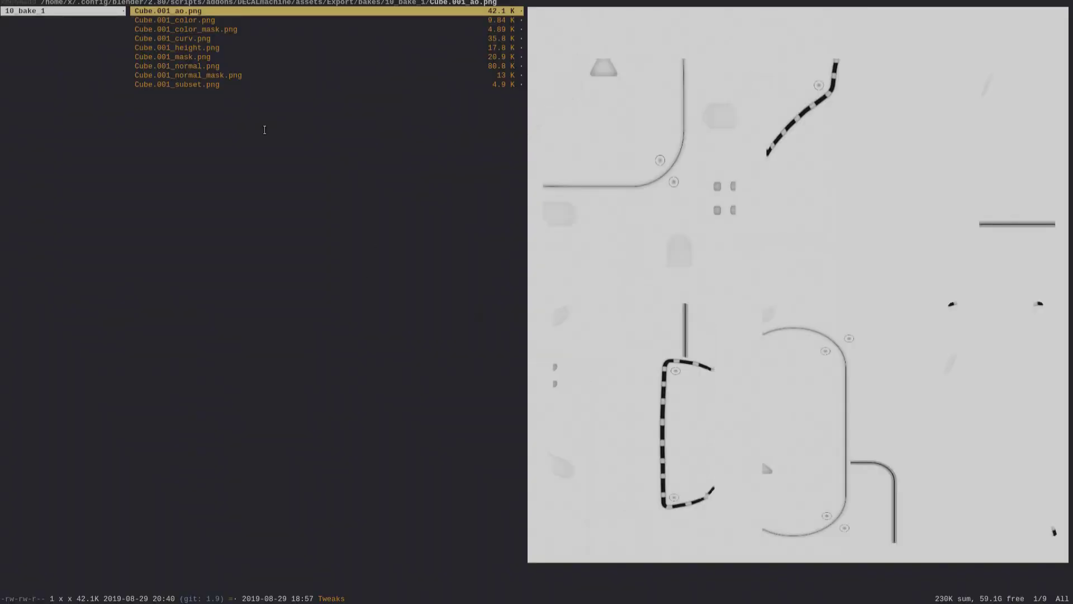
Close the file manager, return to Blender and inspect the baked lettering, bolts and panel seams on the cube
key(q)
key(alt+Tab)
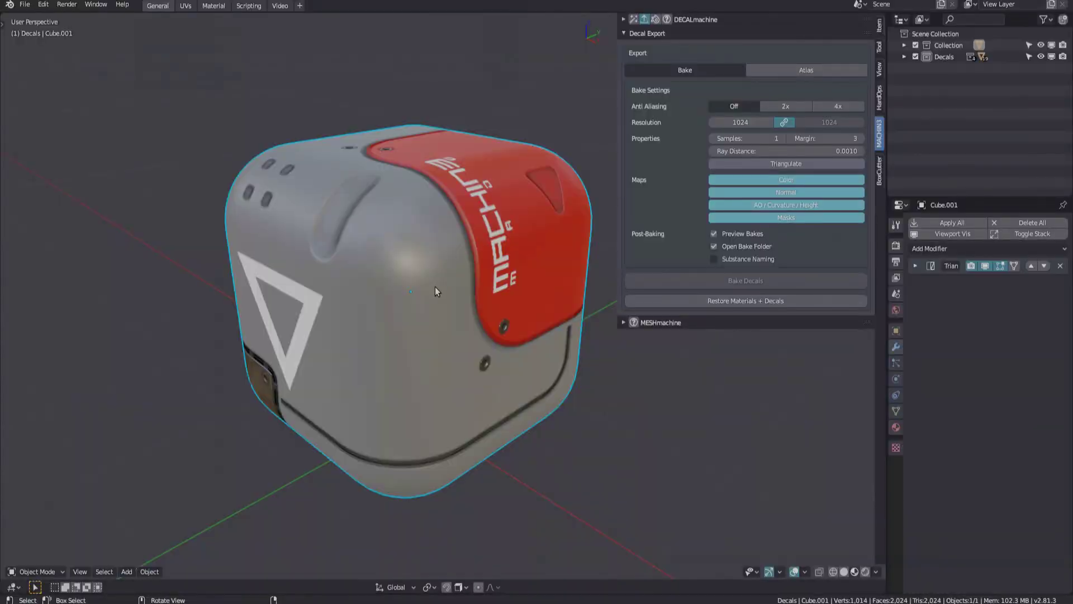
key(ctrl+alt+space)
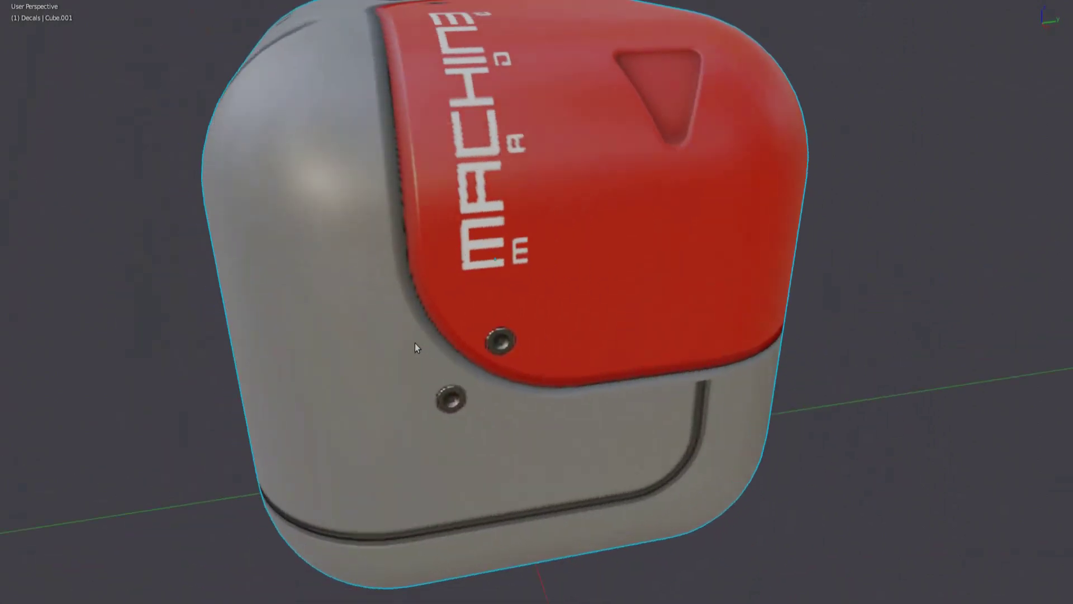
key(ctrl+alt+space)
middle_drag(417, 260, 558, 306)
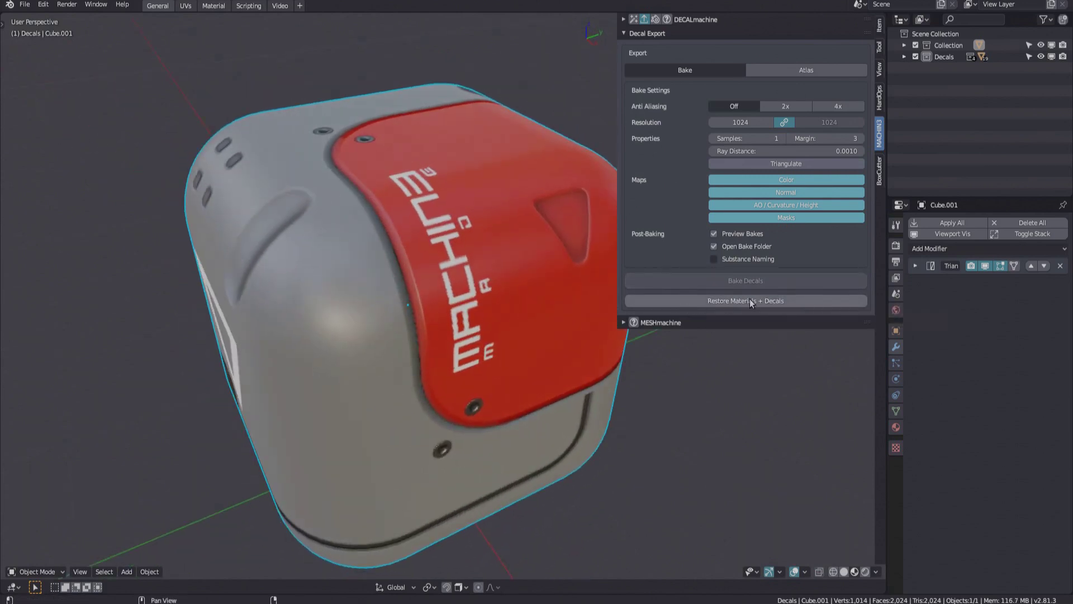
scroll(380, 336, up, 5)
middle_drag(380, 337, 709, 295)
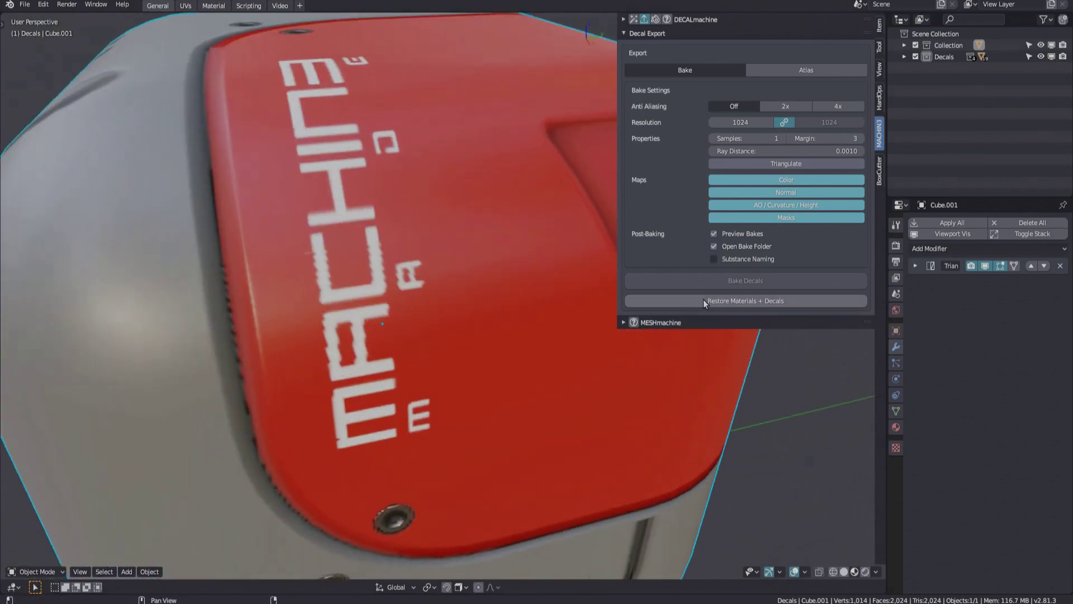
Restore the cube's original materials and decals
click(704, 300)
scroll(469, 302, down, 5)
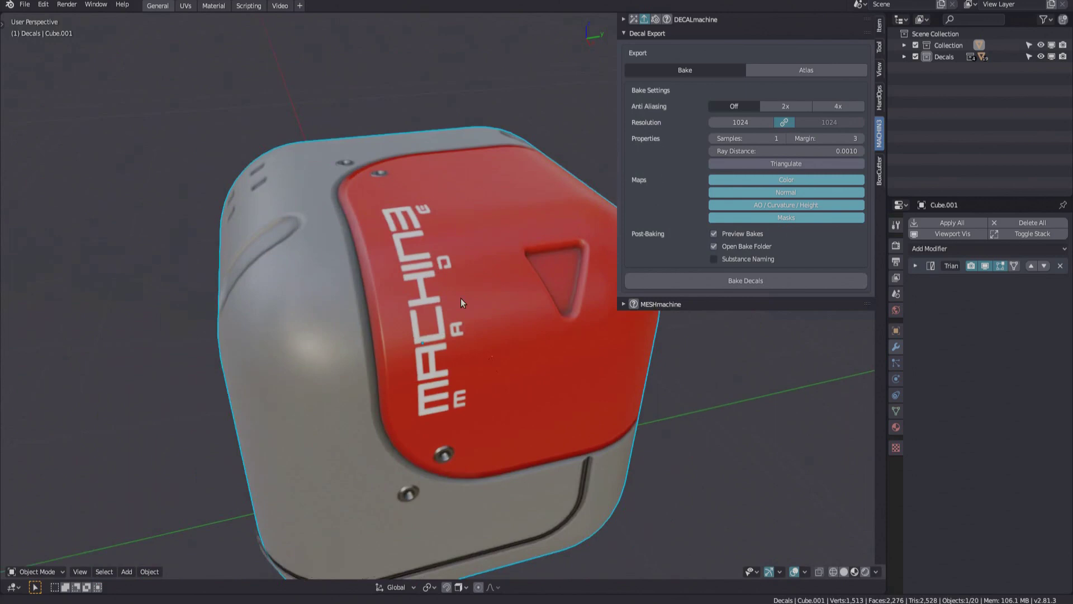
middle_drag(461, 300, 474, 331)
scroll(459, 319, up, 6)
Change the Example Panels_006 decal's height by -0.0140 in Adjust Decal, and adjust the height of the Example Panels_007 decal as well
click(449, 330)
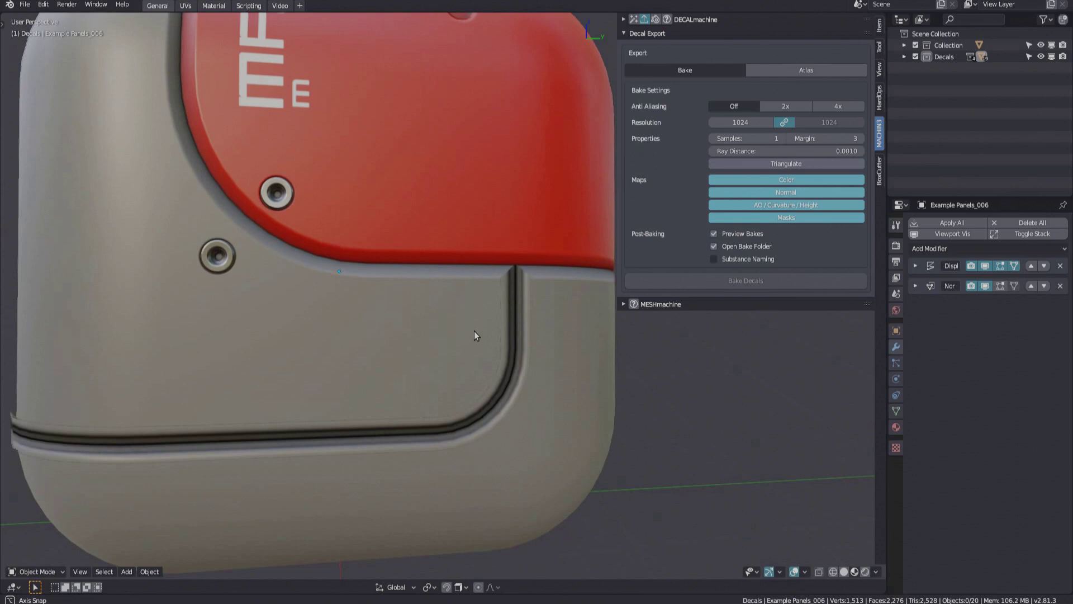
key(z)
shift+middle_drag(475, 336, 525, 361)
click(535, 349)
scroll(525, 361, up, 1)
key(d)
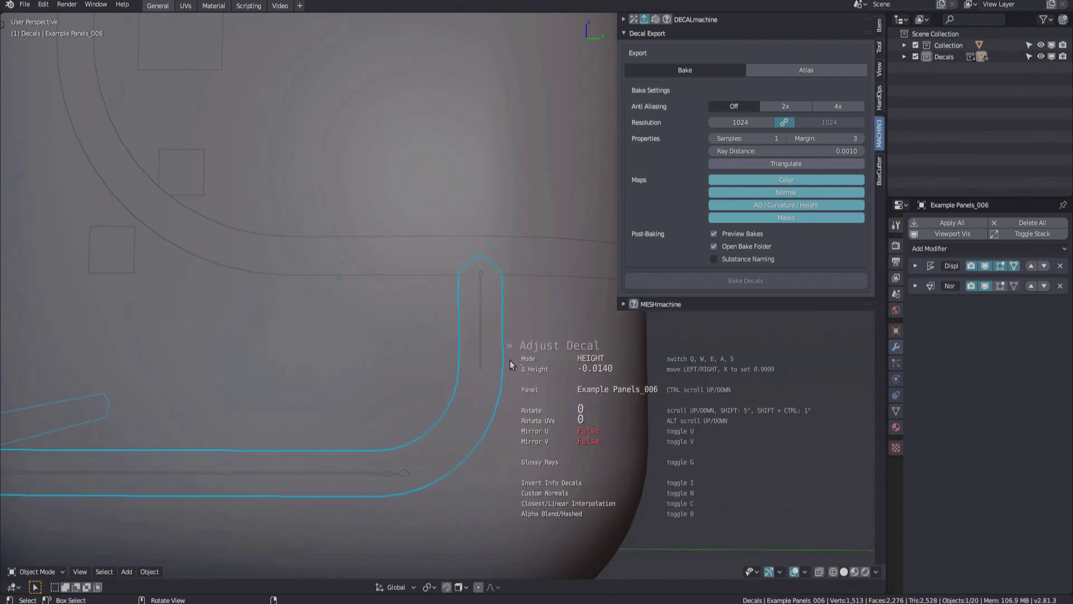
click(511, 360)
click(525, 260)
key(d)
click(534, 288)
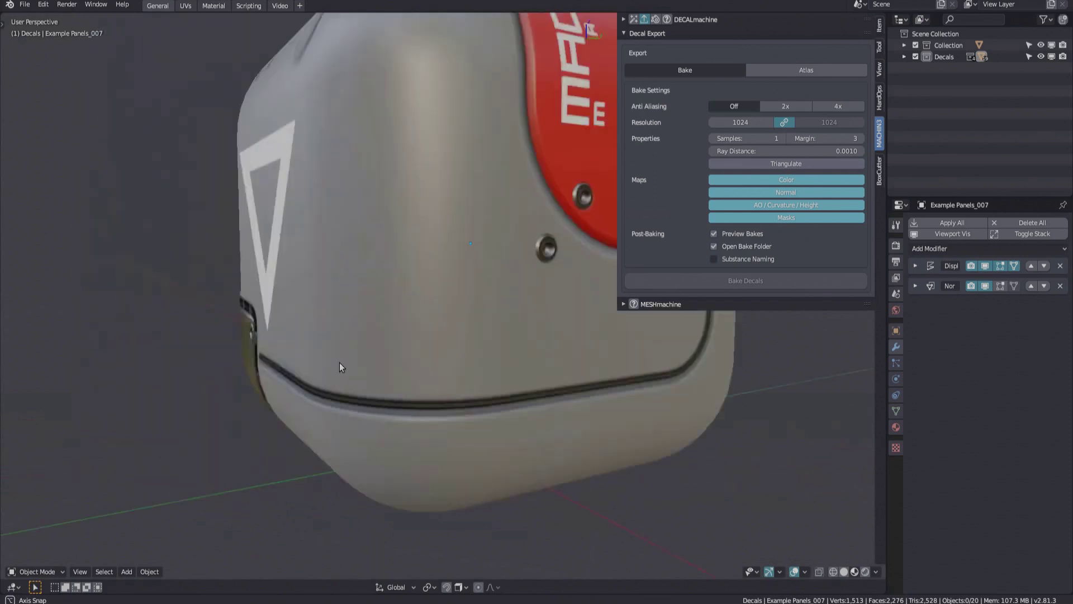
Select the Example Panels_006 decal and look through the general DECALmachine settings
middle_drag(340, 362, 494, 421)
click(469, 425)
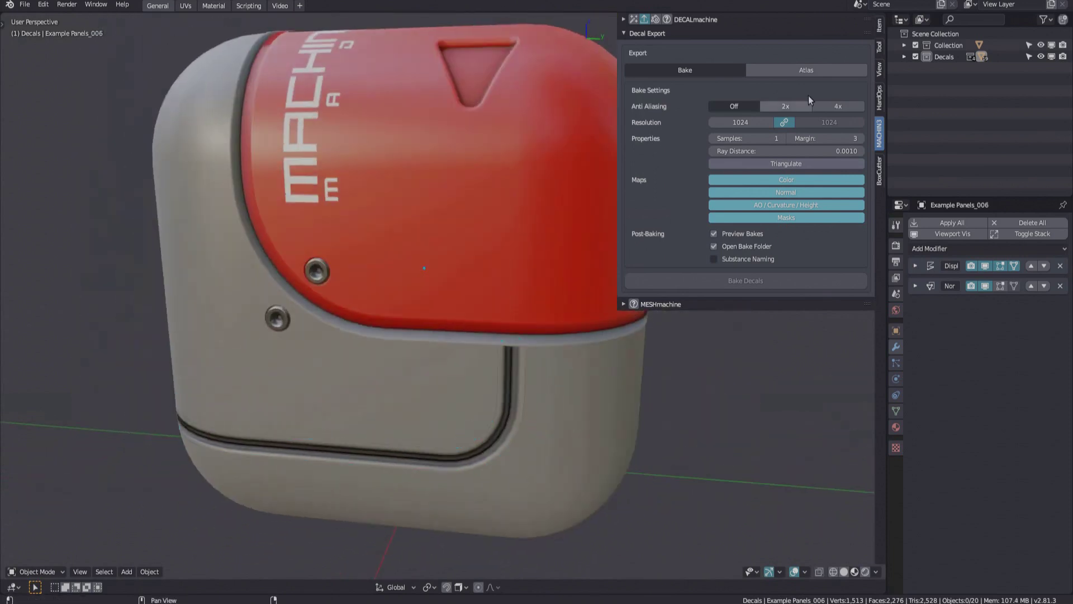
click(756, 19)
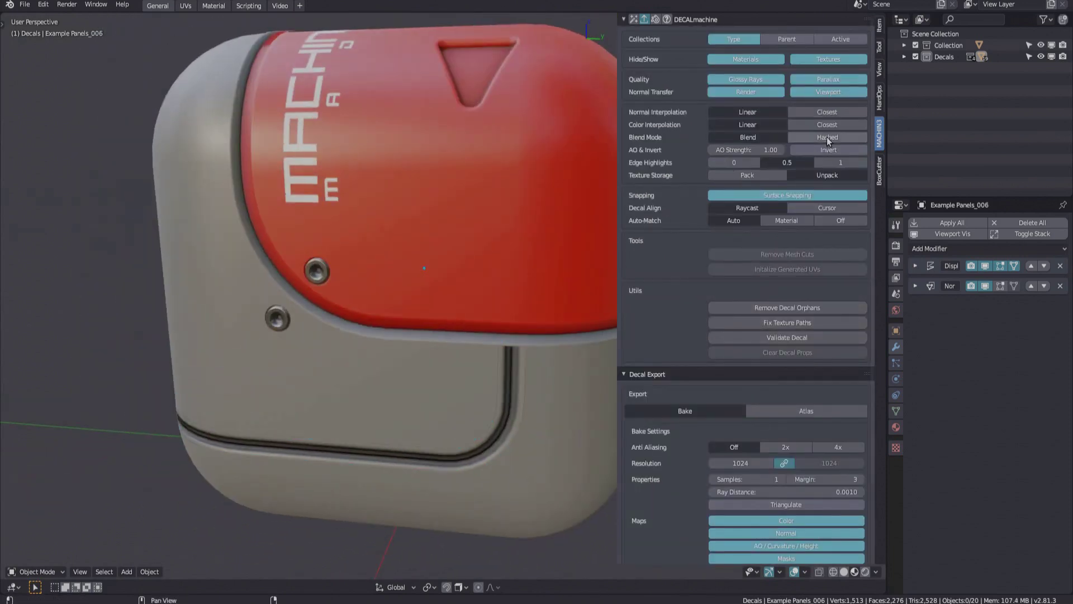
click(721, 19)
Raise the bolt decal Details 1_018.003 at the red panel's rounded corner to a displace midlevel of 0.968, and deselect it
middle_drag(406, 288, 416, 295)
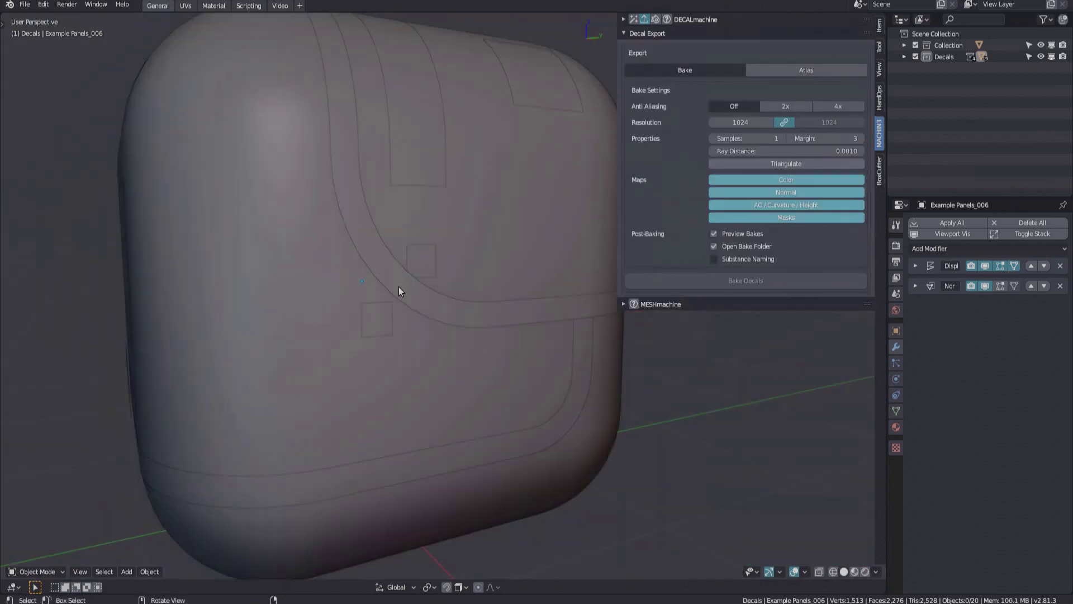
mouse_move(401, 293)
middle_down()
mouse_move(414, 311)
mouse_move(565, 278)
mouse_move(446, 334)
mouse_move(386, 281)
middle_up()
scroll(428, 354, up, 5)
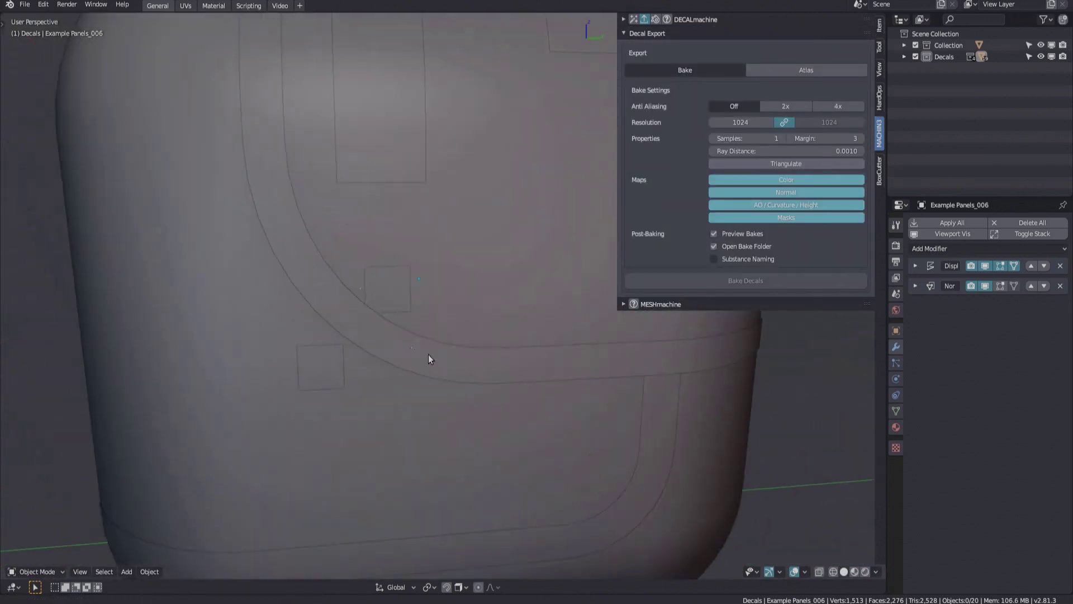
click(390, 305)
key(d)
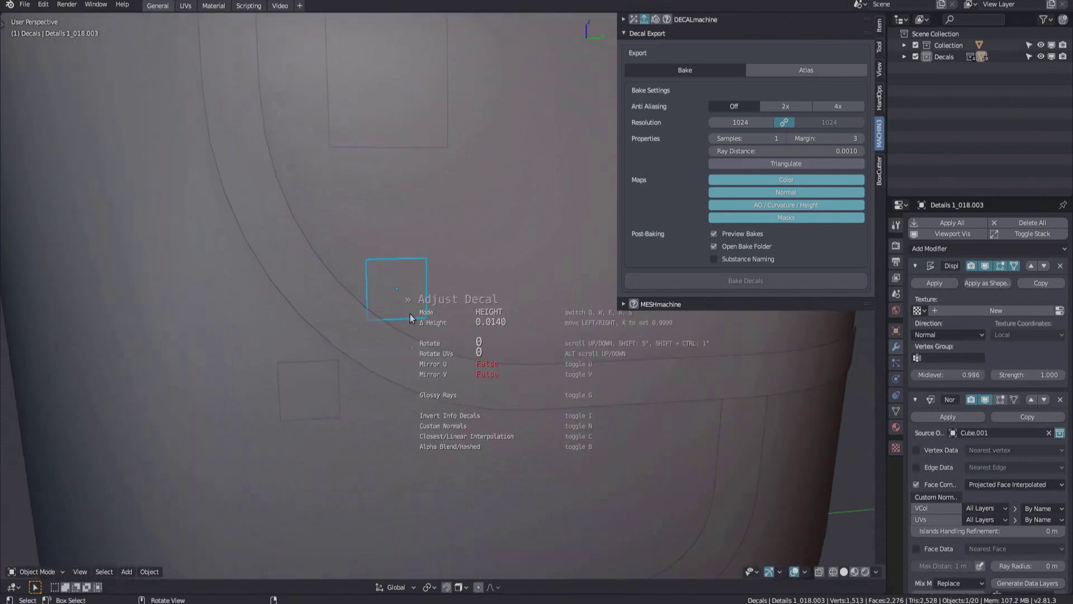
click(424, 314)
key(alt+a)
scroll(424, 314, down, 2)
mouse_move(424, 313)
middle_down()
mouse_move(413, 308)
mouse_move(531, 319)
mouse_move(502, 367)
mouse_move(410, 302)
middle_up()
scroll(397, 297, down, 4)
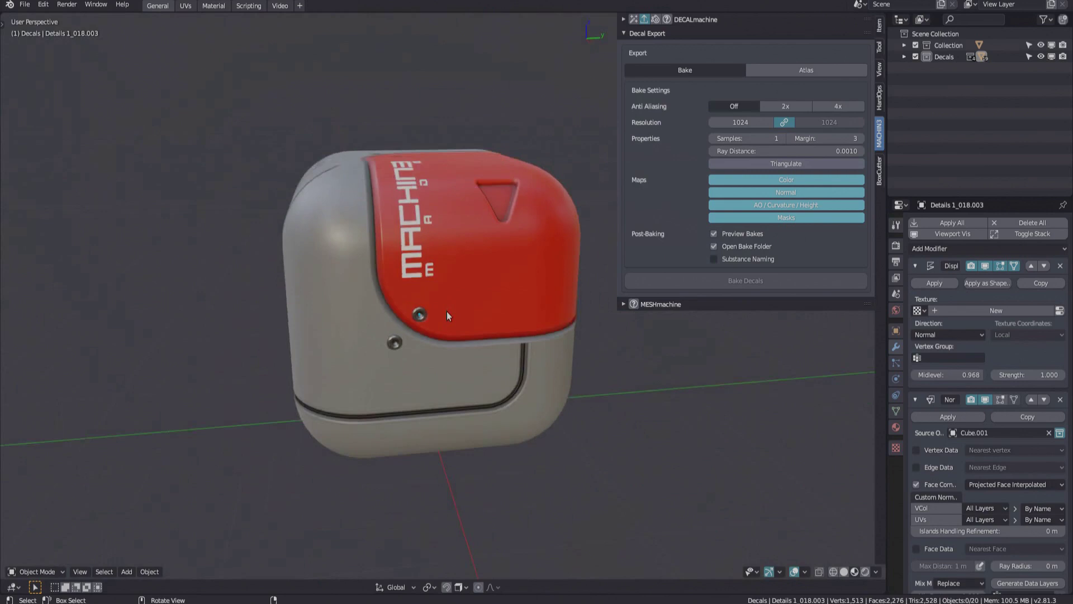
Select the cube, set the bake samples to 32 and bake the decals
middle_drag(447, 310, 416, 313)
click(366, 341)
click(731, 137)
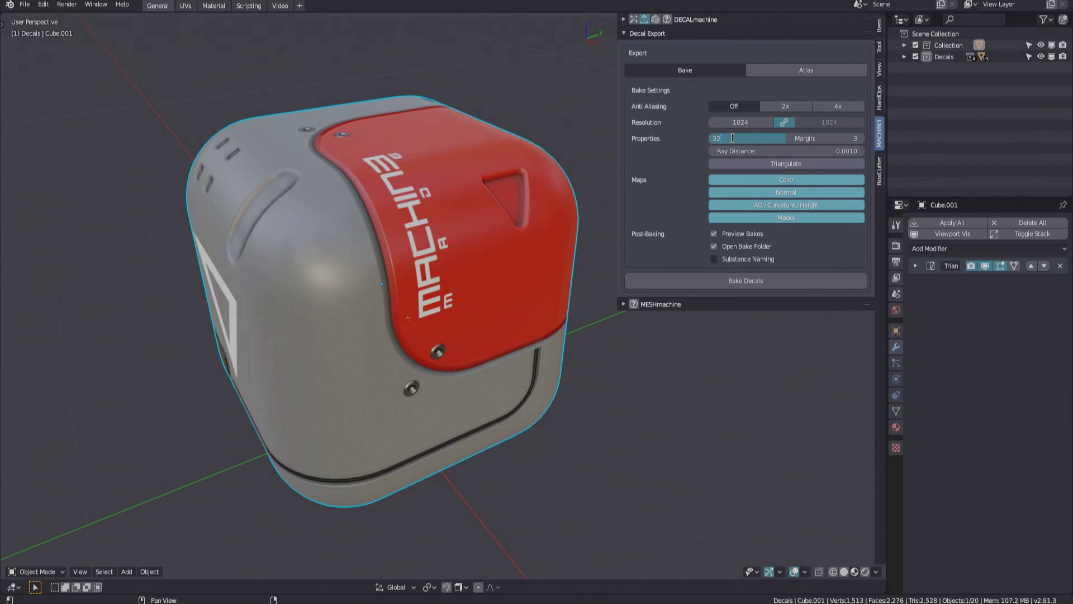
middle_drag(392, 319, 330, 285)
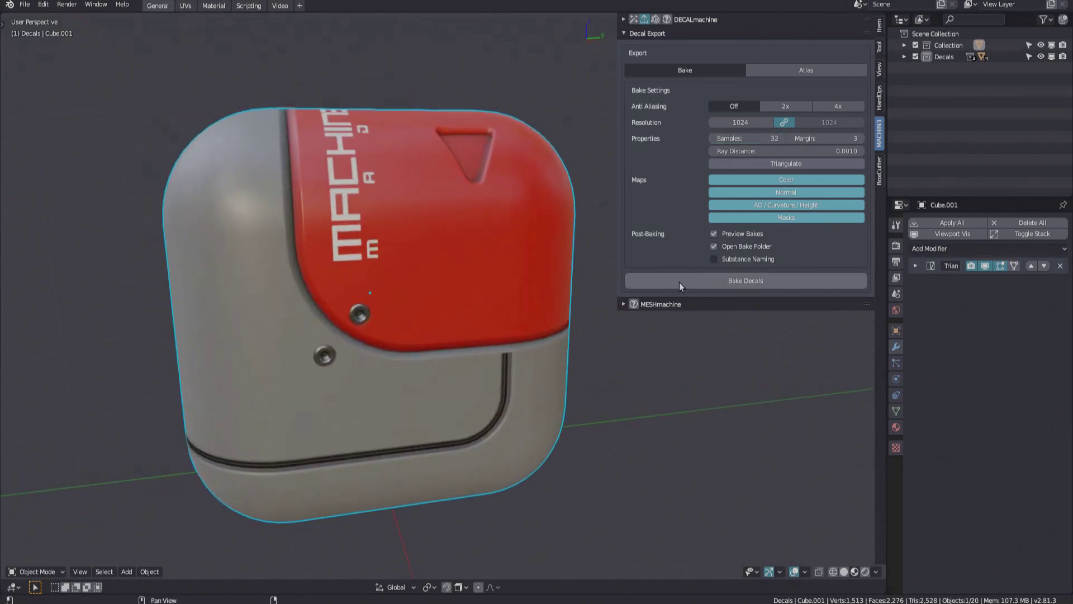
click(677, 284)
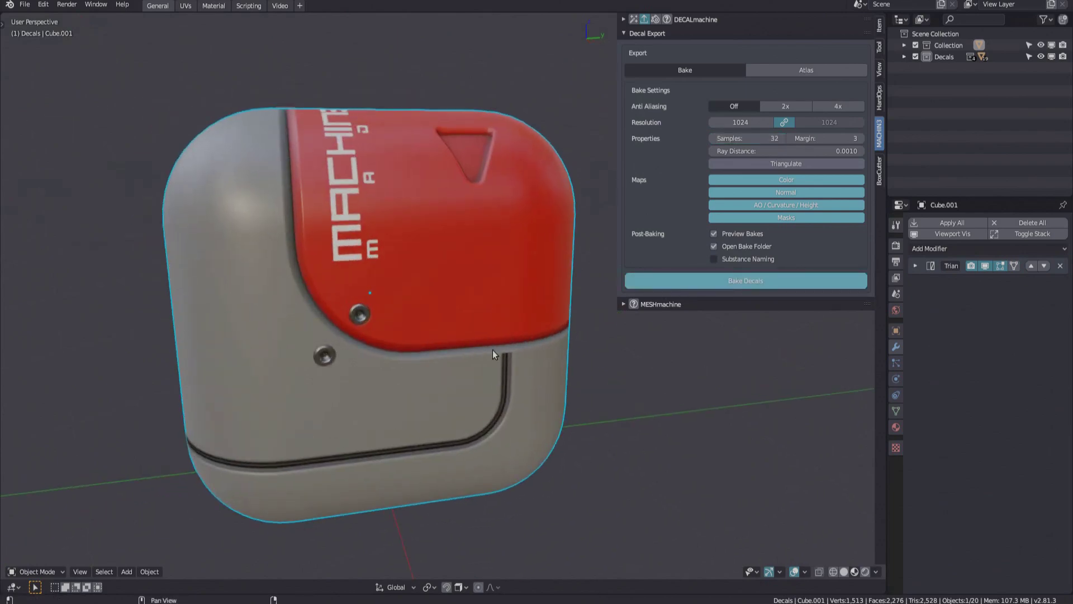
Switch to the terminal and compare the durations of the 1-sample and 32-sample bakes in the log
key(alt+Tab)
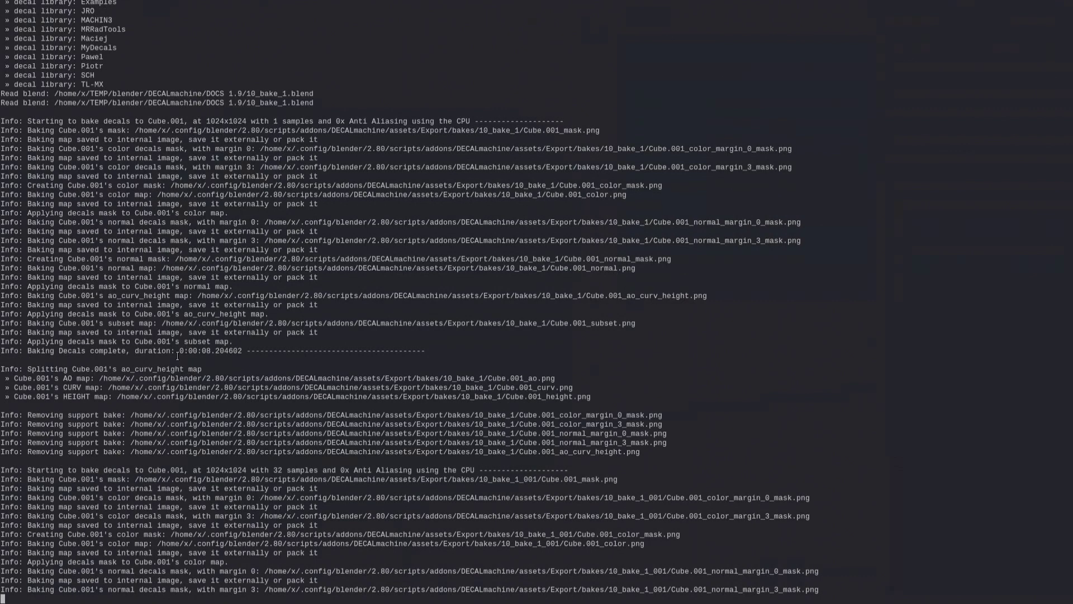
drag(176, 351, 247, 349)
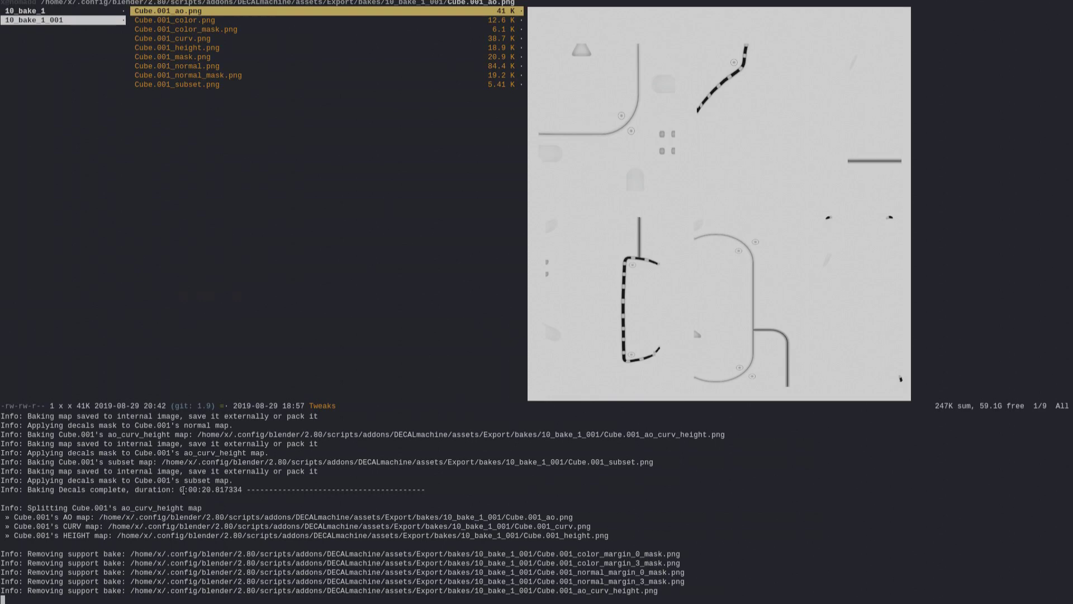
drag(184, 490, 250, 494)
scroll(237, 492, up, 8)
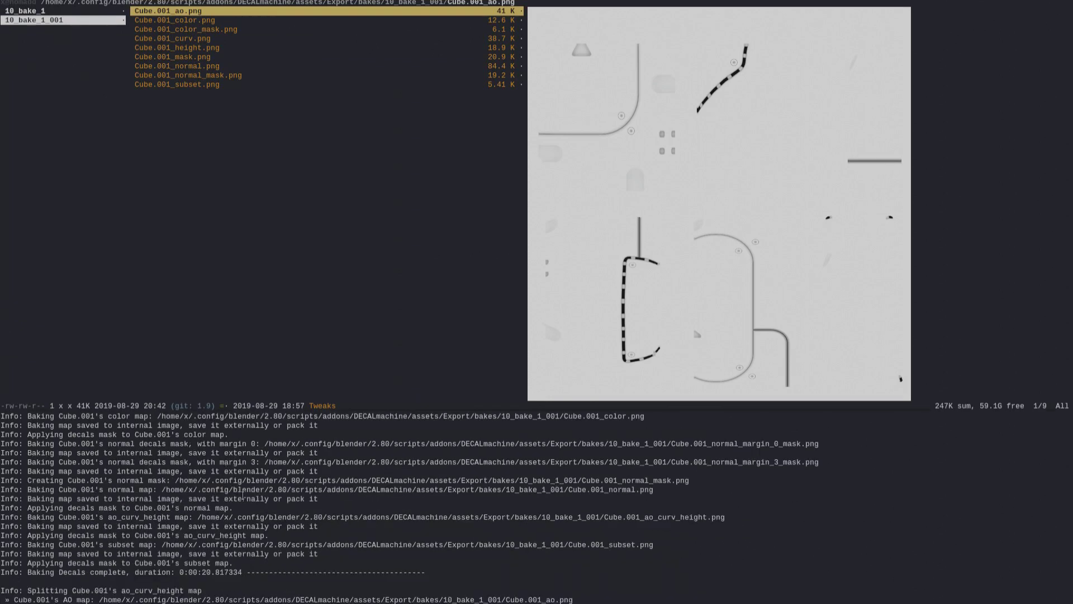
mouse_move(307, 477)
mouse_down()
mouse_move(274, 479)
mouse_move(318, 479)
mouse_up()
scroll(308, 486, up, 10)
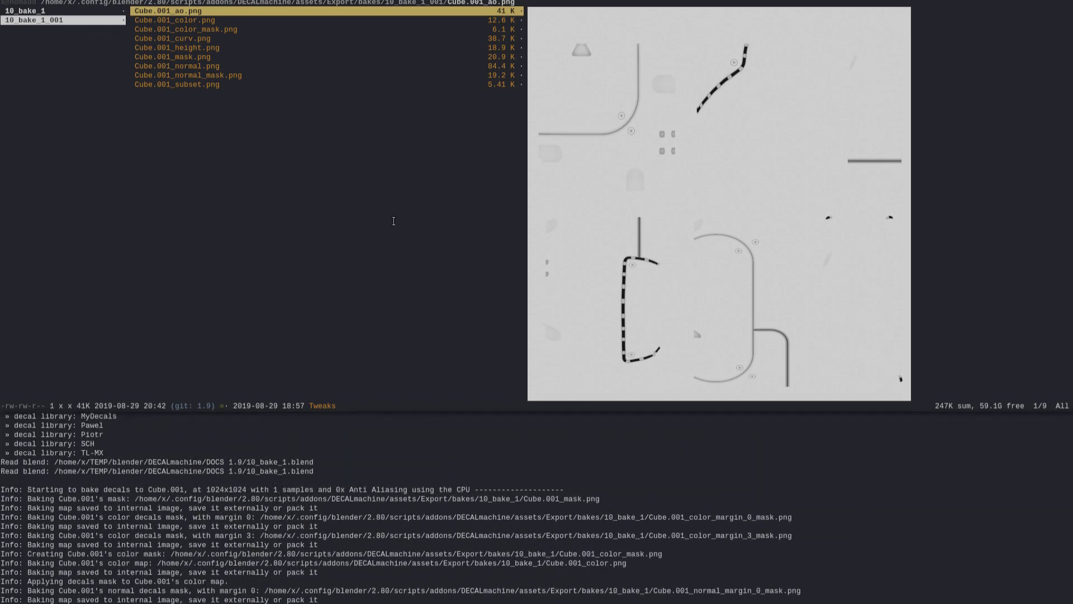
Show the Cube.001_ao.png map from the 10_bake_1_001 folder at full screen and examine it closely
key(super+f)
key(Return)
scroll(363, 179, up, 8)
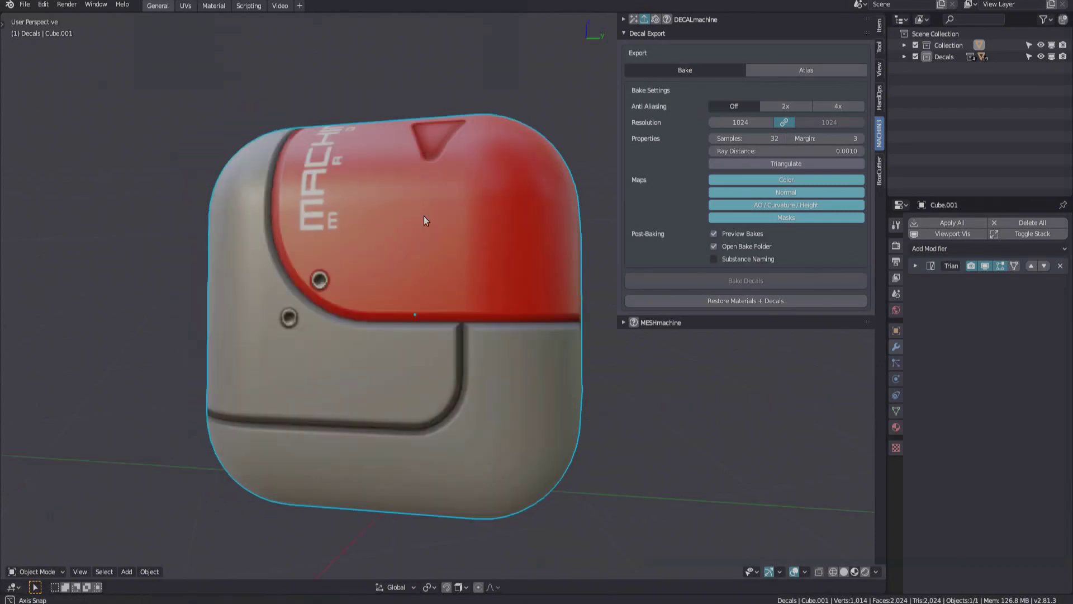
Inspect the 32-sample bake on the cube, looking closely at the bolts and the red panel's edge
scroll(458, 319, up, 4)
middle_drag(469, 334, 354, 363)
scroll(355, 372, up, 3)
middle_drag(386, 419, 407, 430)
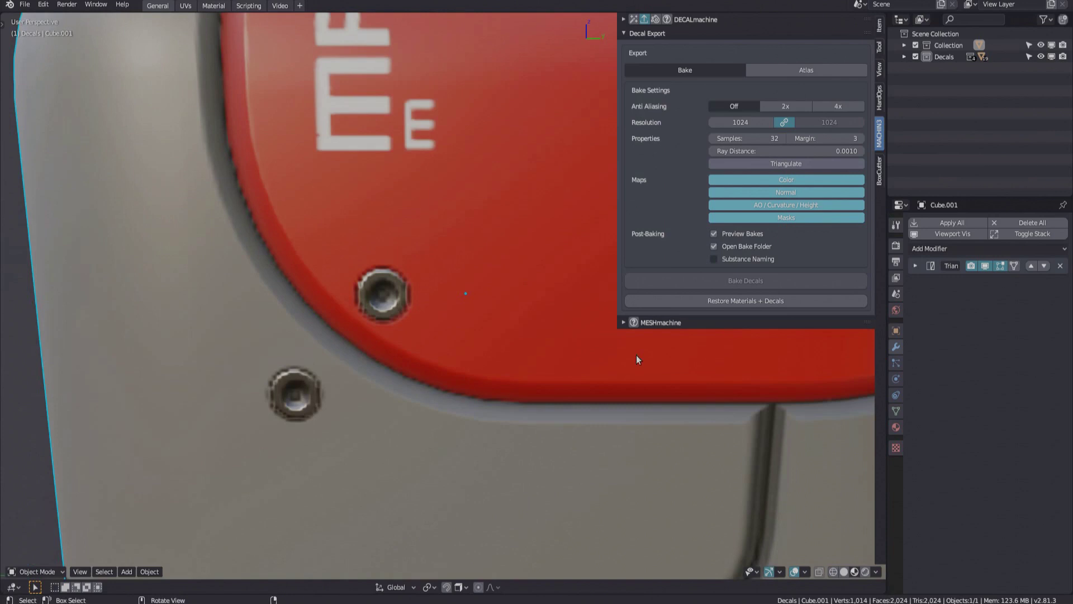
Restore the original materials and decals, and set the bake resolution to 2048
click(733, 302)
middle_drag(475, 328, 503, 357)
scroll(391, 353, down, 4)
click(748, 122)
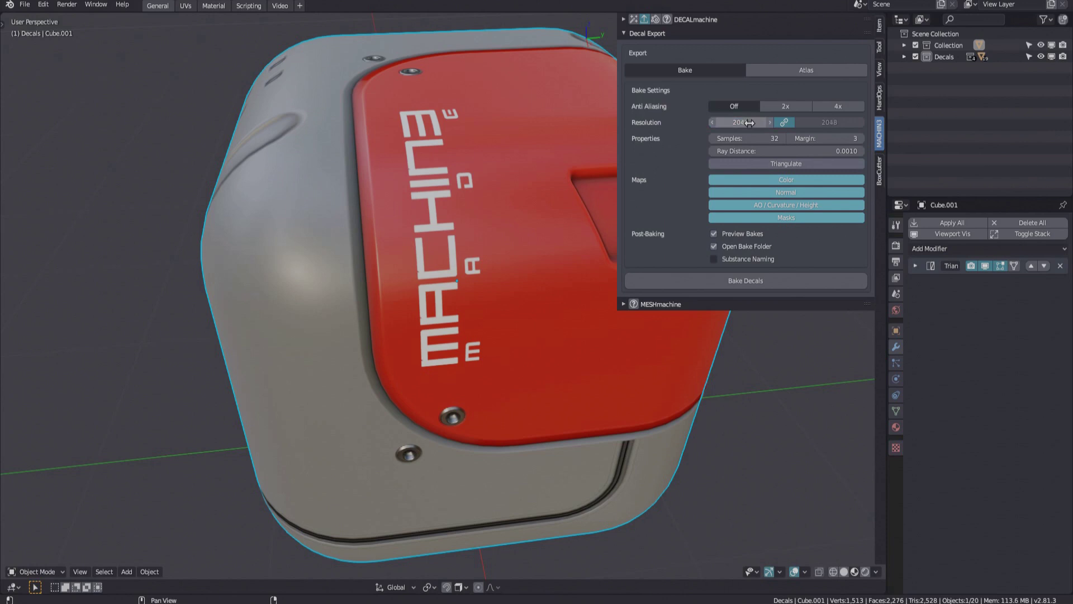
Set the bake anti-aliasing to 2x and turn off Open Bake Folder
middle_drag(531, 164, 479, 205)
click(785, 106)
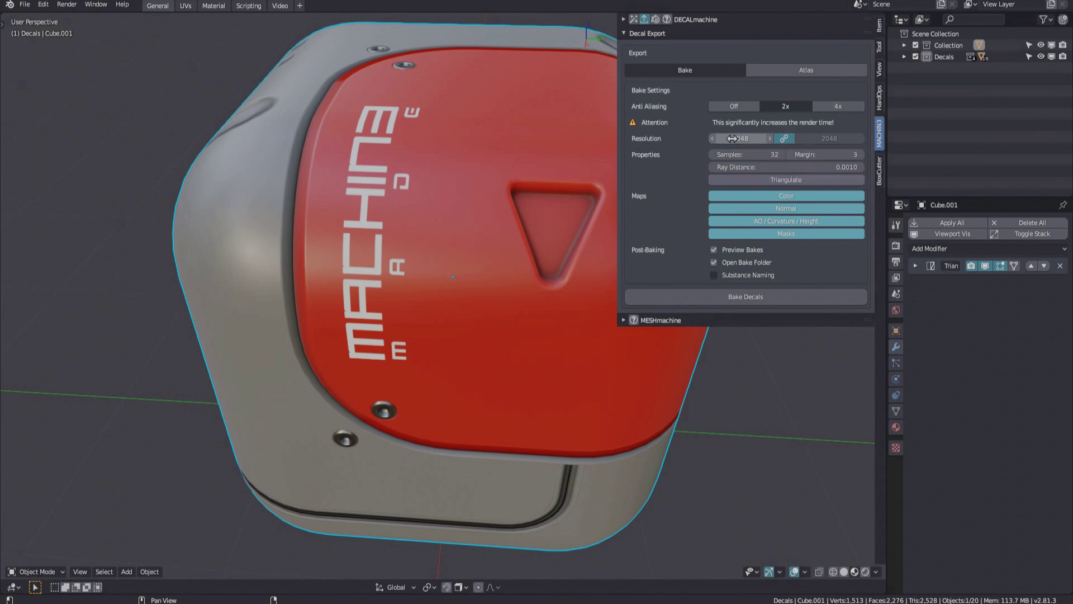
middle_drag(427, 343, 434, 303)
click(740, 262)
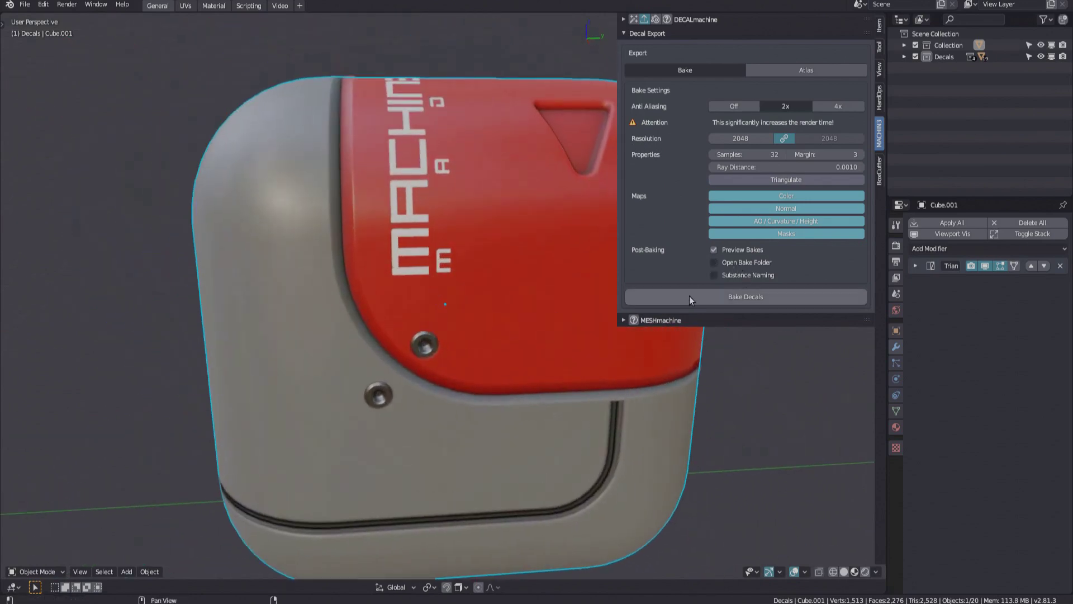
Bake the decals to the cube and narrow the sidebar to free up viewport space
click(689, 298)
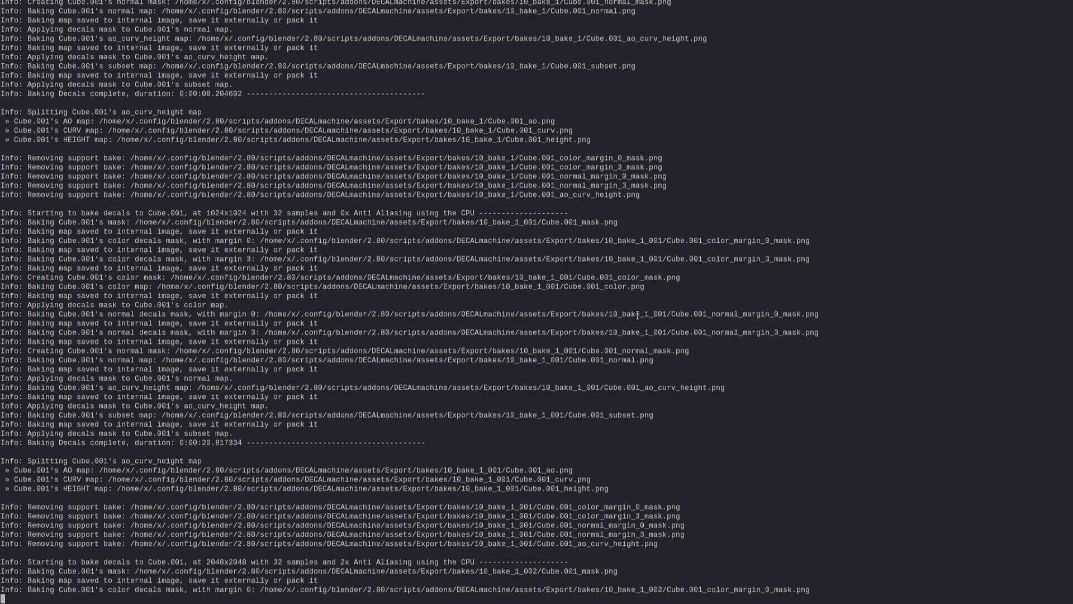
mouse_move(190, 562)
mouse_down()
mouse_move(443, 570)
mouse_move(473, 557)
mouse_move(191, 561)
mouse_up()
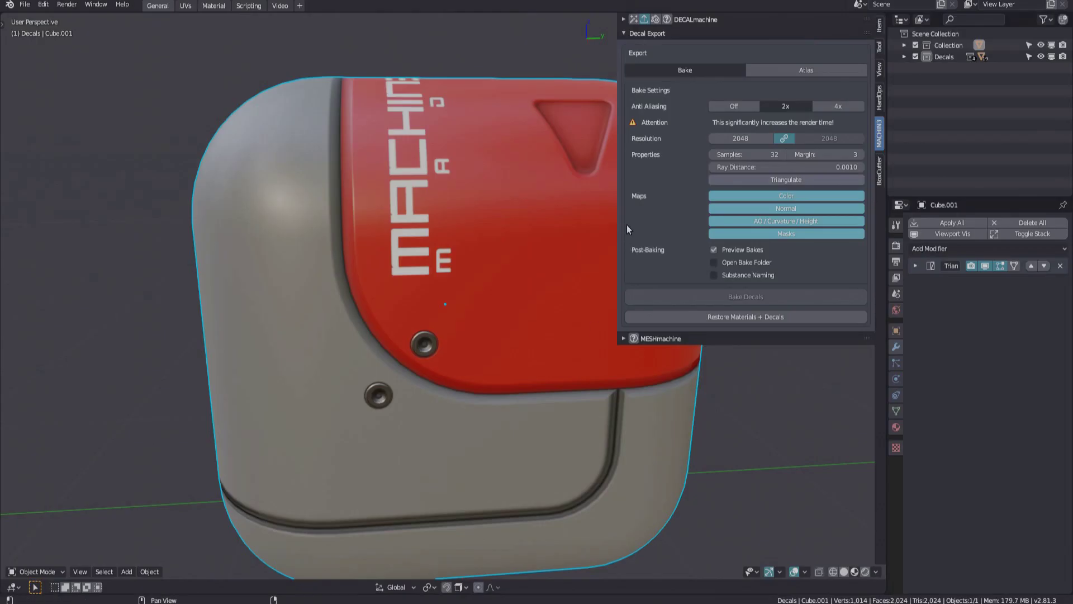
drag(621, 224, 726, 230)
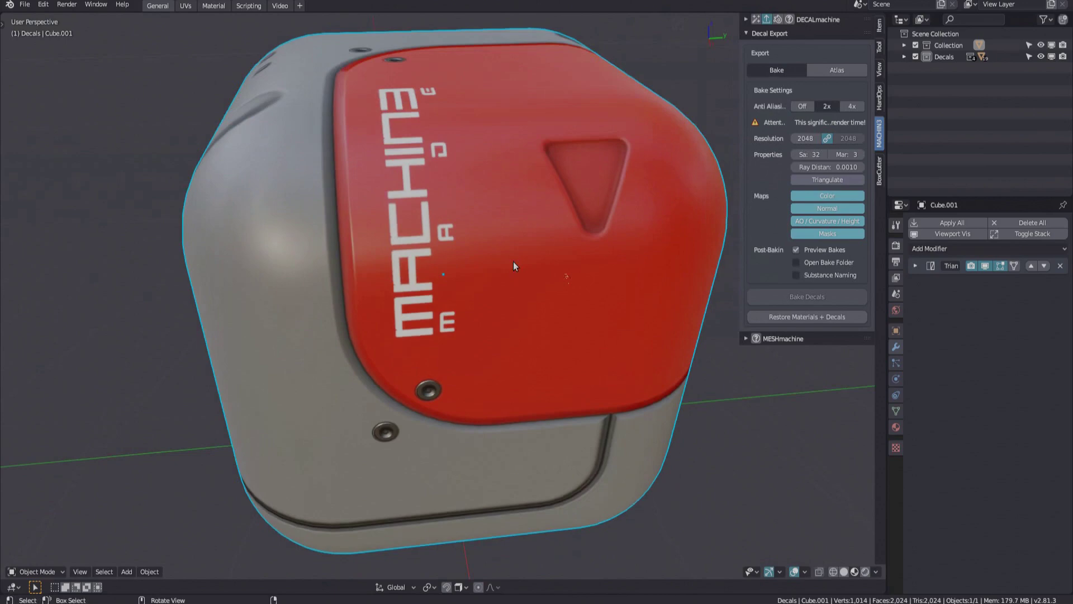
Examine the anti-aliased 2048 bake from all sides of the cube, including the bolts, panel seams, triangle decals and metal corner
middle_drag(513, 262, 470, 398)
scroll(369, 267, up, 3)
scroll(512, 439, up, 3)
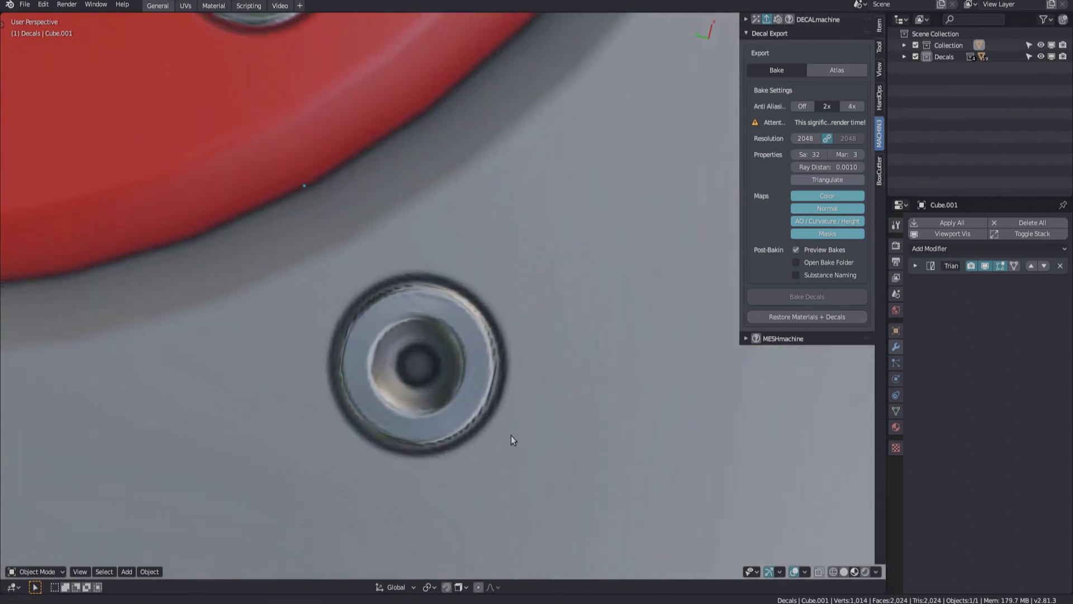
middle_drag(511, 435, 351, 375)
scroll(498, 423, down, 3)
scroll(401, 293, down, 4)
scroll(440, 423, up, 2)
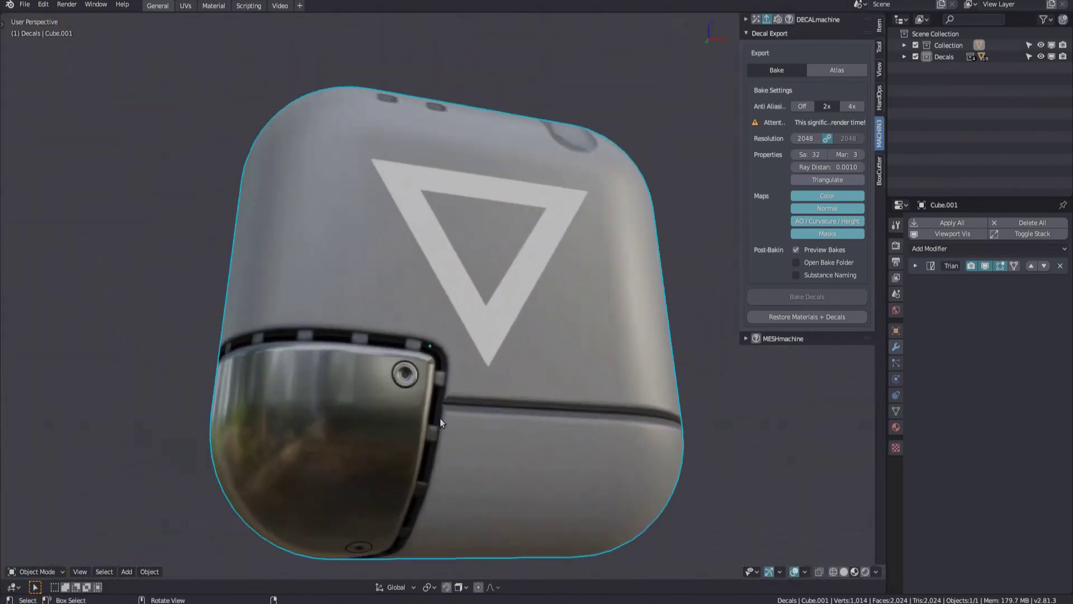
middle_drag(441, 423, 384, 382)
scroll(515, 325, up, 2)
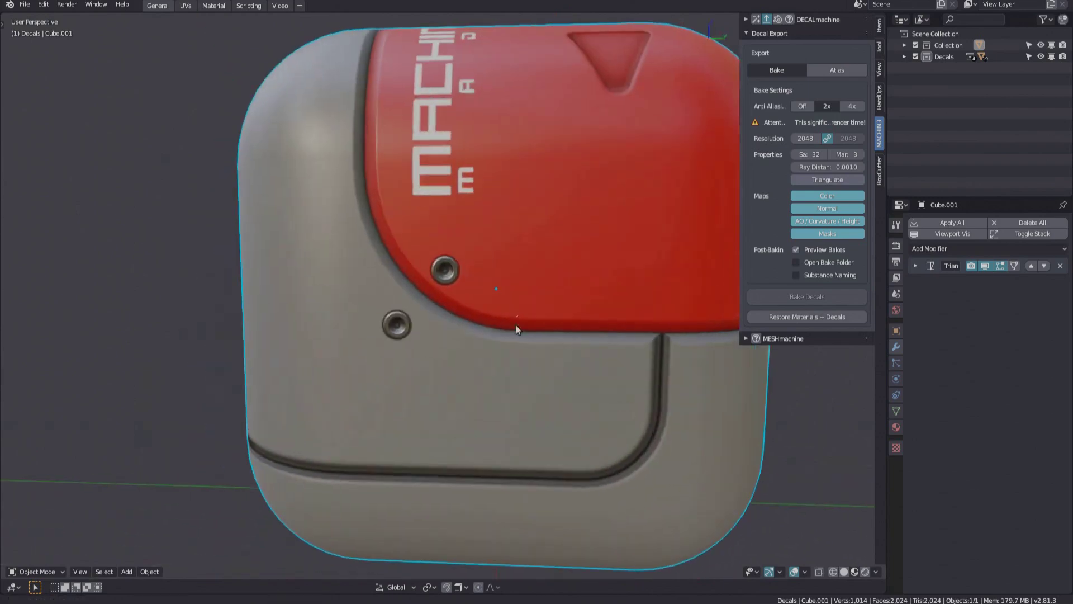
mouse_move(516, 329)
middle_down()
mouse_move(522, 309)
mouse_move(446, 314)
mouse_move(381, 359)
mouse_move(497, 335)
middle_up()
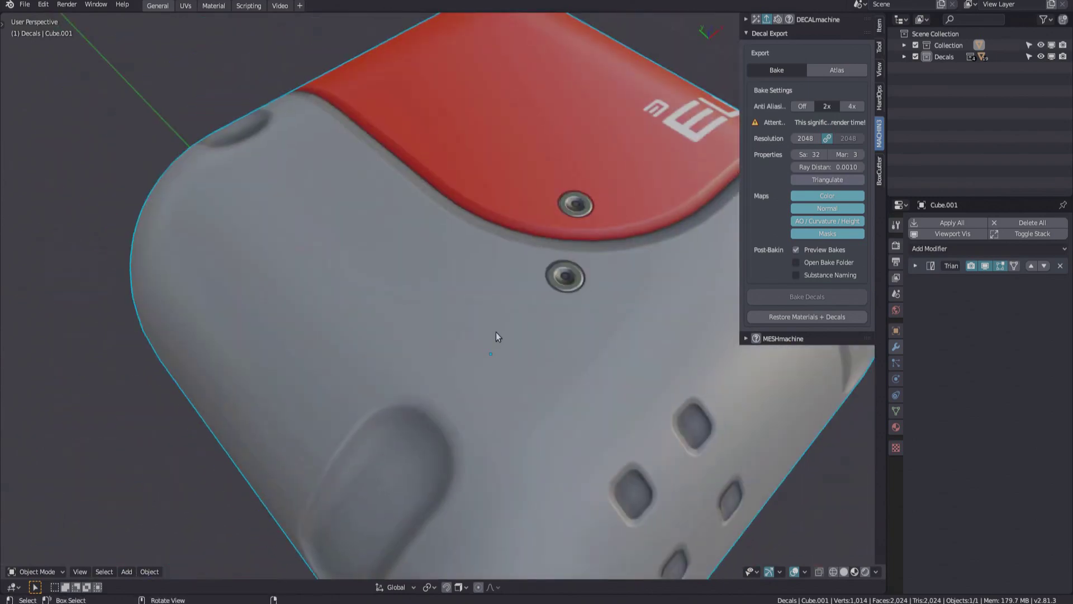
scroll(497, 336, down, 2)
middle_drag(604, 358, 482, 297)
Display the cube's BAKE_PREVIEW materials and view the shader node tree of BAKE_PREVIEW.001
click(895, 427)
middle_drag(545, 304, 664, 324)
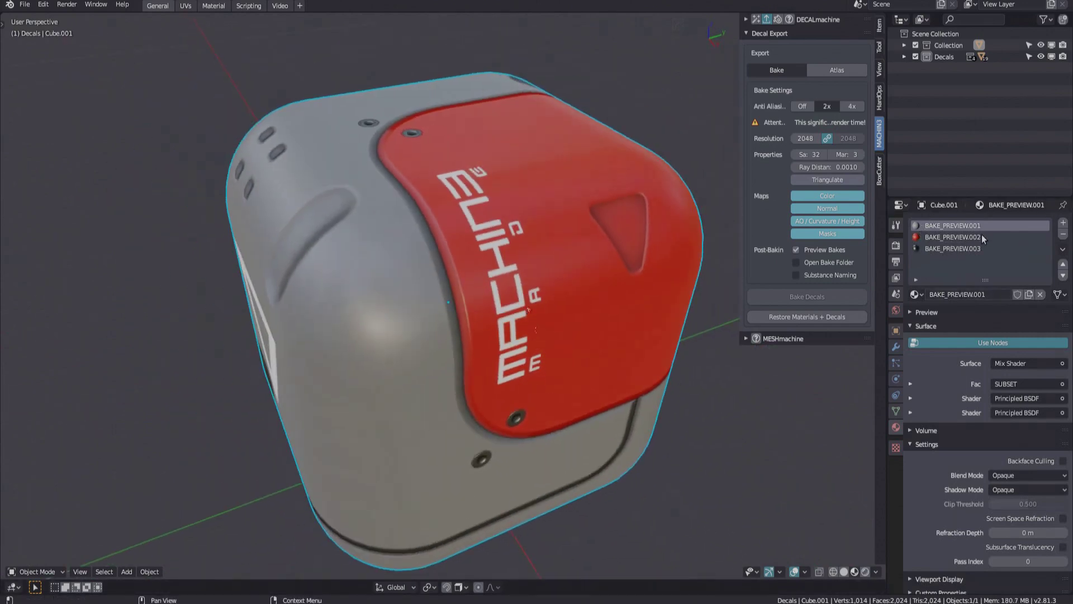
middle_drag(501, 269, 526, 269)
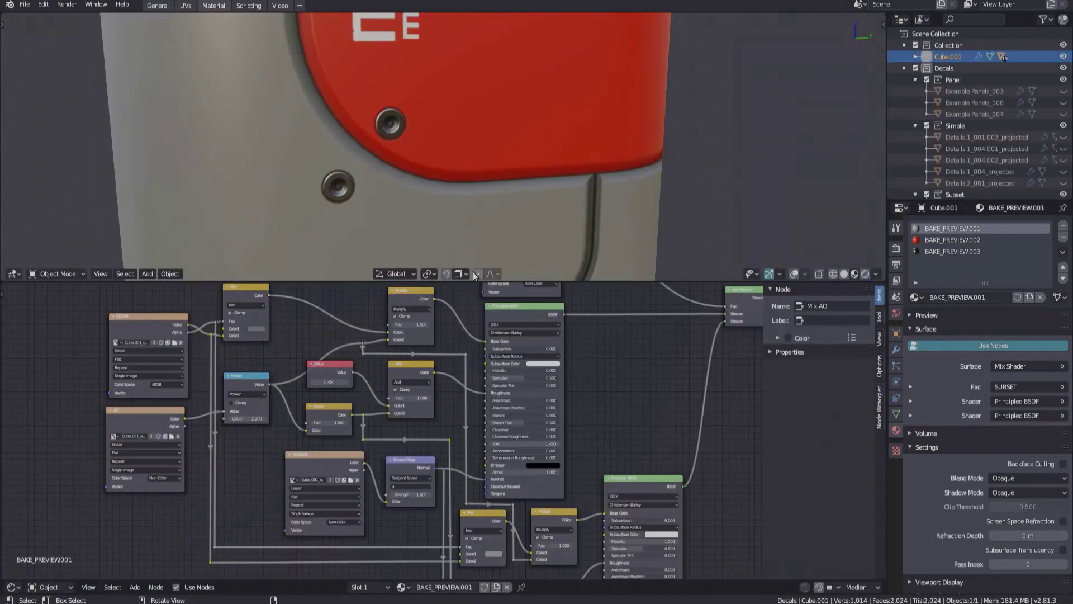
Examine the BAKE_PREVIEW.001 node tree, including the COLOR, AO and NORMAL image textures and their connections to the Principled BSDF shaders
scroll(411, 165, down, 5)
middle_drag(410, 165, 418, 340)
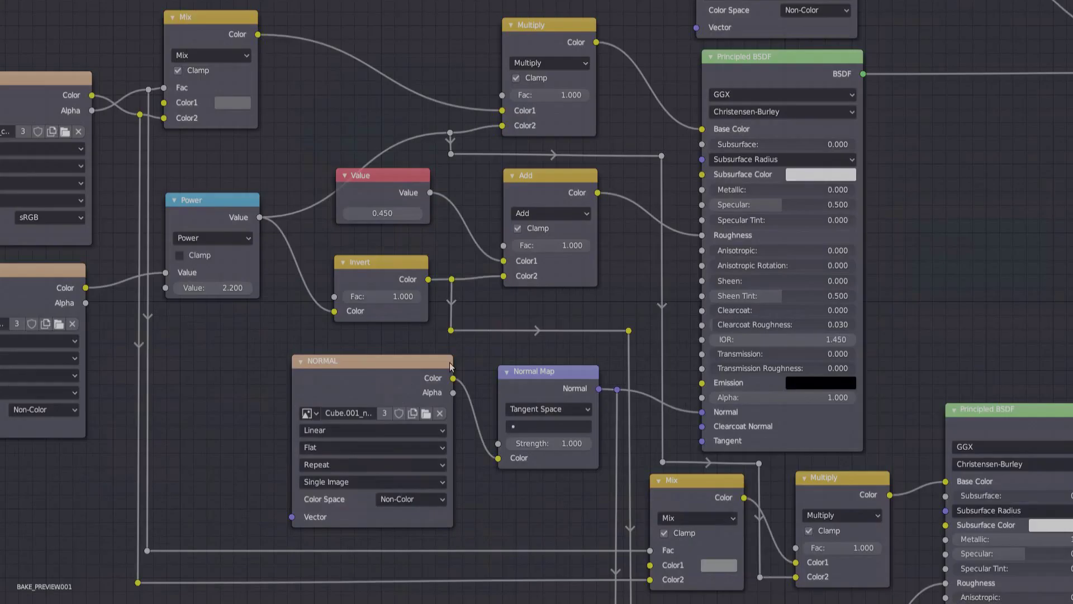
scroll(450, 363, down, 3)
middle_drag(514, 310, 330, 414)
middle_drag(512, 227, 427, 56)
middle_drag(427, 274, 893, 392)
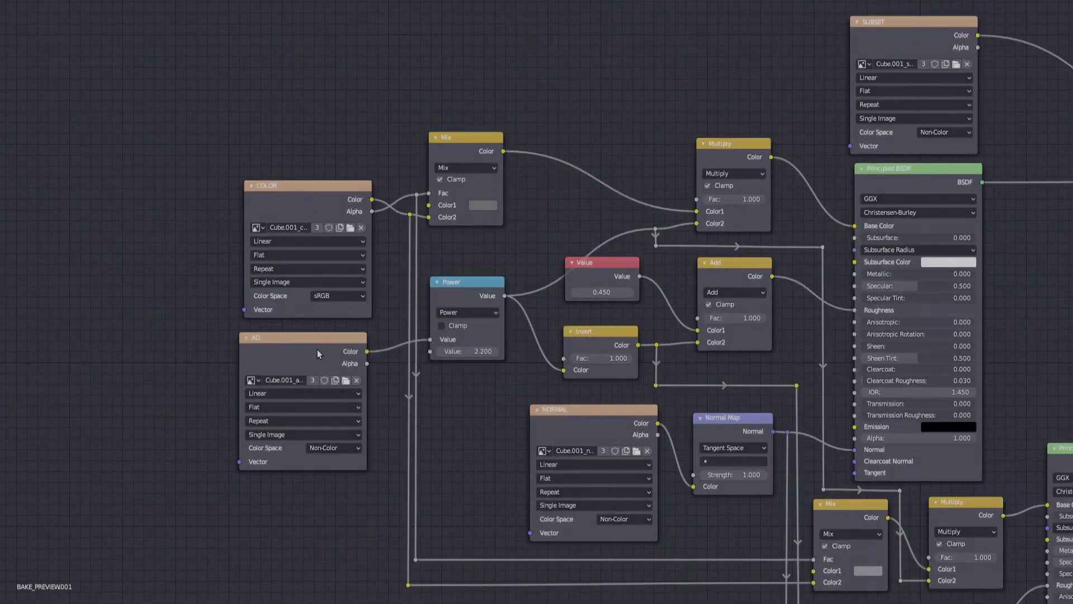
key(ctrl+alt+space)
Display the cube in solid shading with flat lighting and texture colour
middle_drag(417, 196, 454, 184)
key(Page_Up)
key(Page_Up)
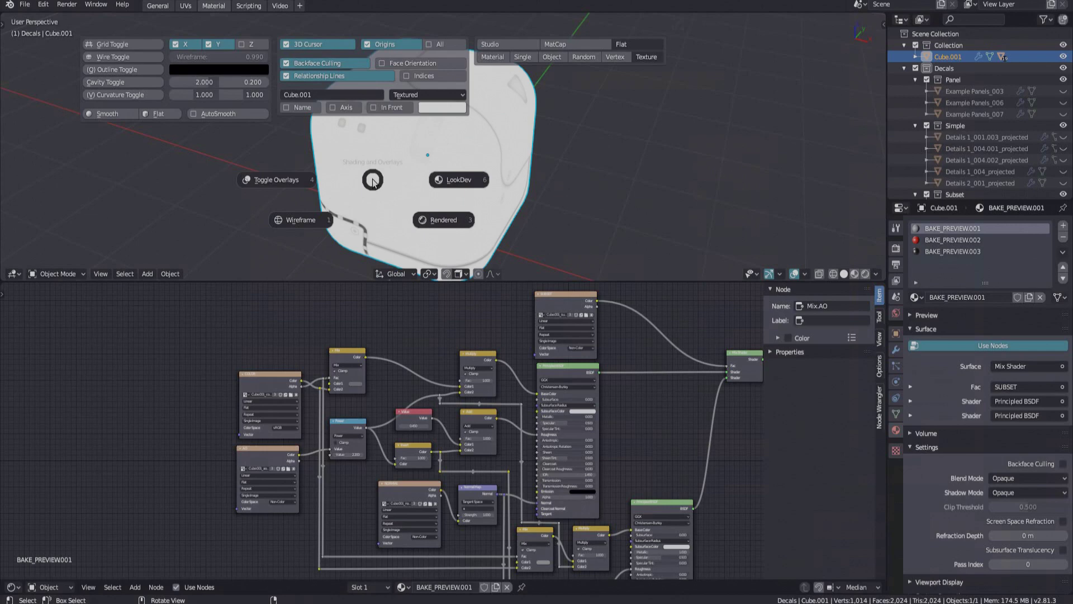
key(Escape)
key(Page_Up)
click(525, 140)
middle_drag(386, 187, 417, 208)
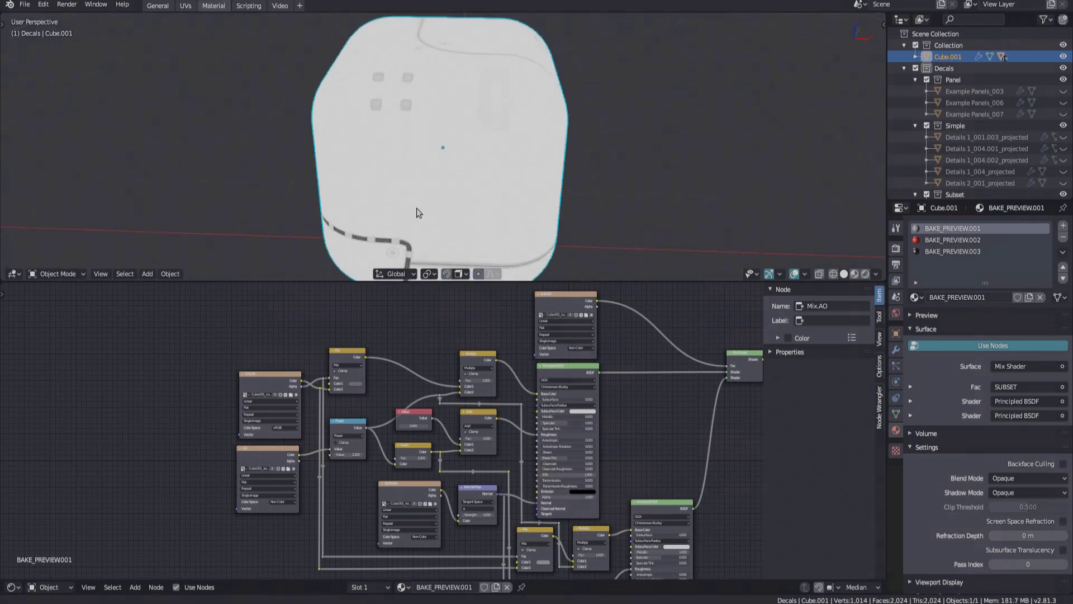
Activate the COLOR, AO, NORMAL and SUBSET image nodes one after another and examine each baked map on the cube
click(256, 373)
middle_drag(416, 167, 520, 134)
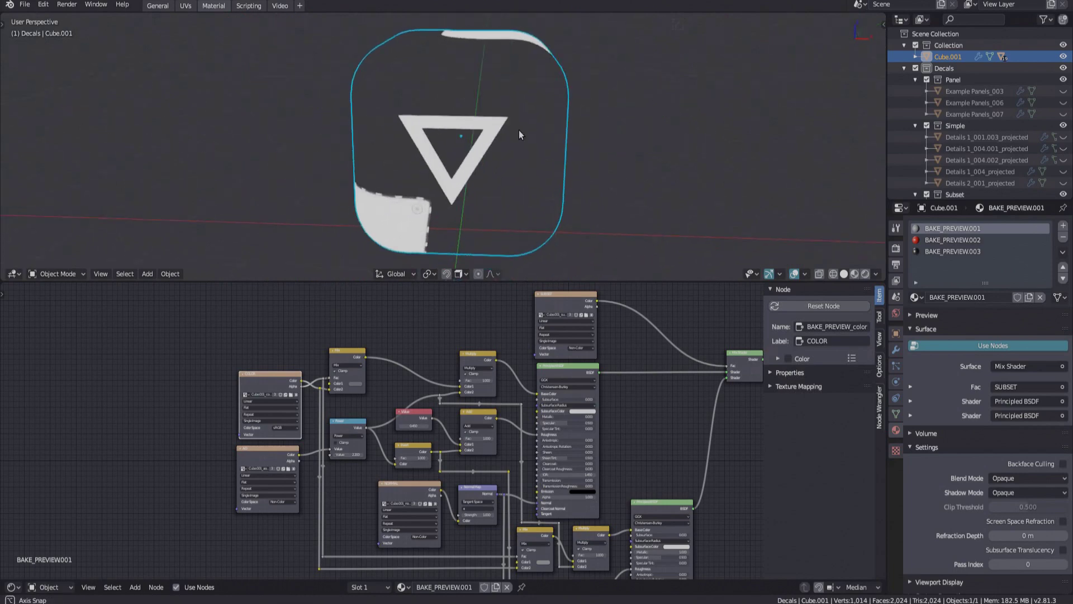
scroll(519, 129, up, 2)
click(271, 446)
middle_drag(437, 145, 475, 251)
scroll(412, 497, up, 2)
click(413, 497)
middle_drag(526, 472, 394, 579)
scroll(472, 347, up, 1)
click(472, 348)
middle_drag(475, 224, 495, 163)
scroll(482, 183, down, 2)
key(z)
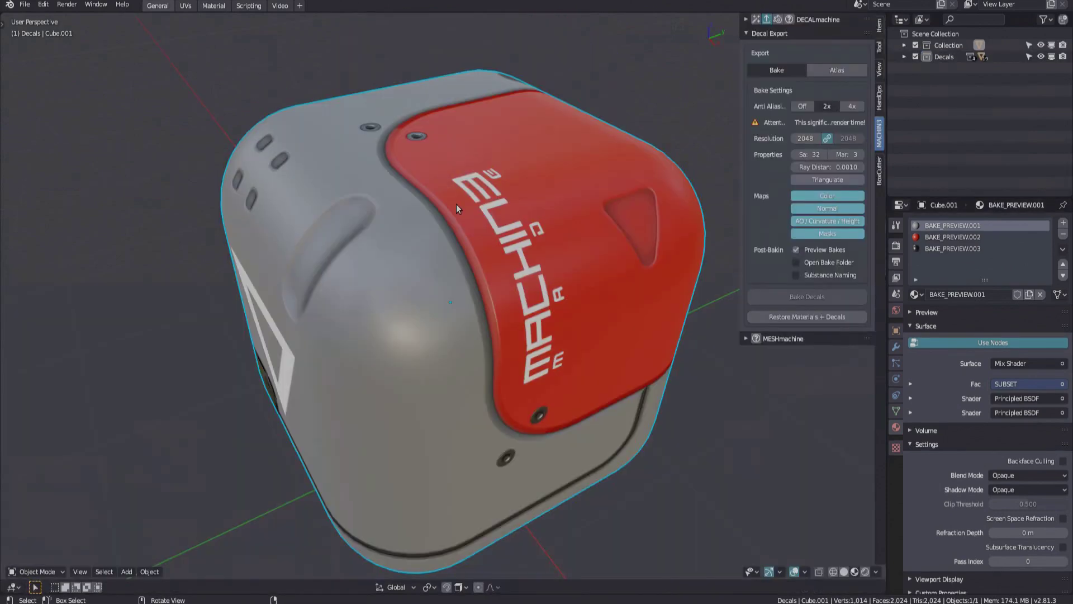
Compare the baked bolts up close with the originals by restoring the cube's materials and decals
middle_drag(456, 204, 370, 243)
scroll(391, 263, up, 5)
scroll(371, 242, up, 3)
scroll(472, 263, up, 3)
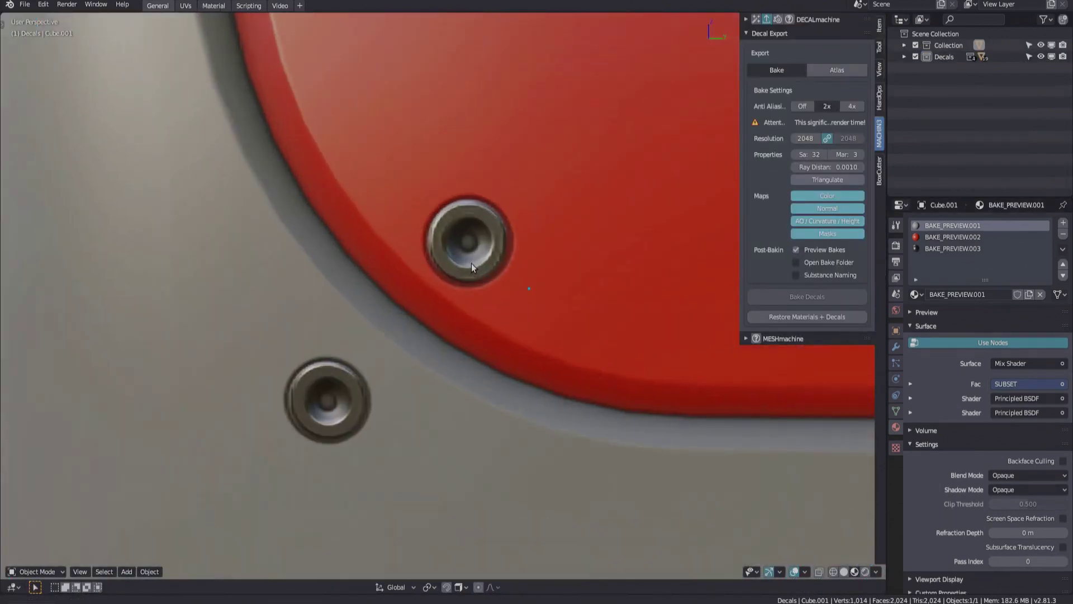
click(801, 317)
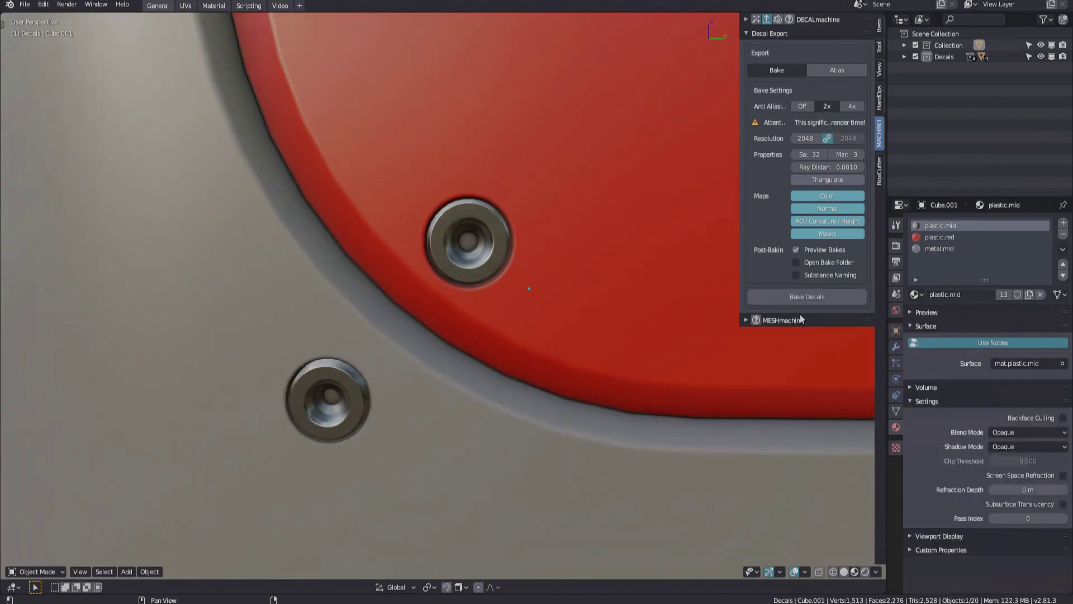
scroll(427, 388, down, 6)
middle_drag(361, 297, 415, 283)
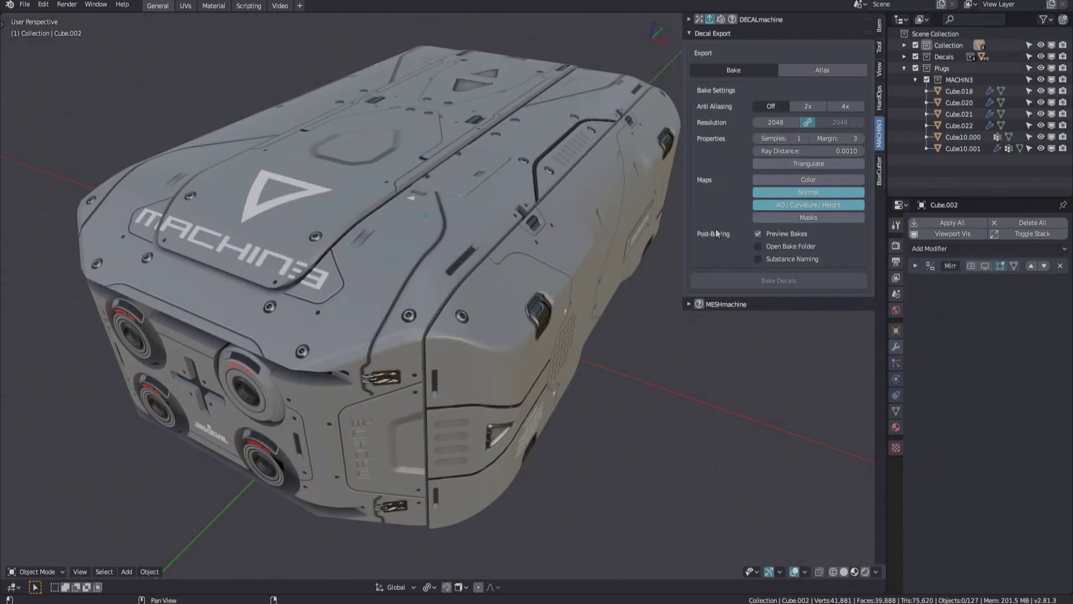
Select the crate's side panel, main body and top hatch together
click(539, 283)
shift+click(424, 310)
shift+click(347, 208)
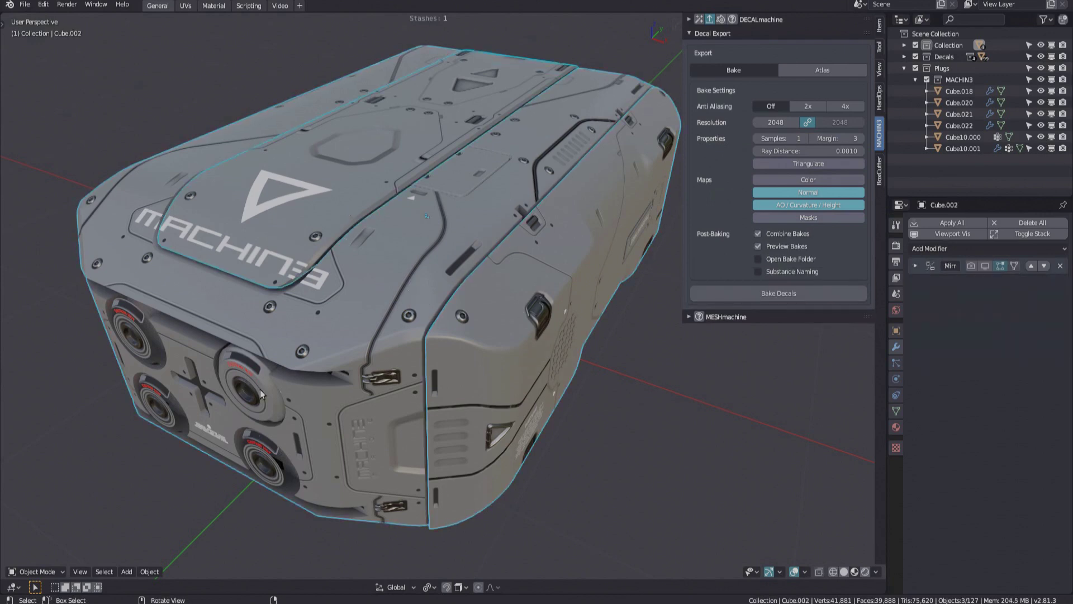
middle_drag(261, 394, 480, 285)
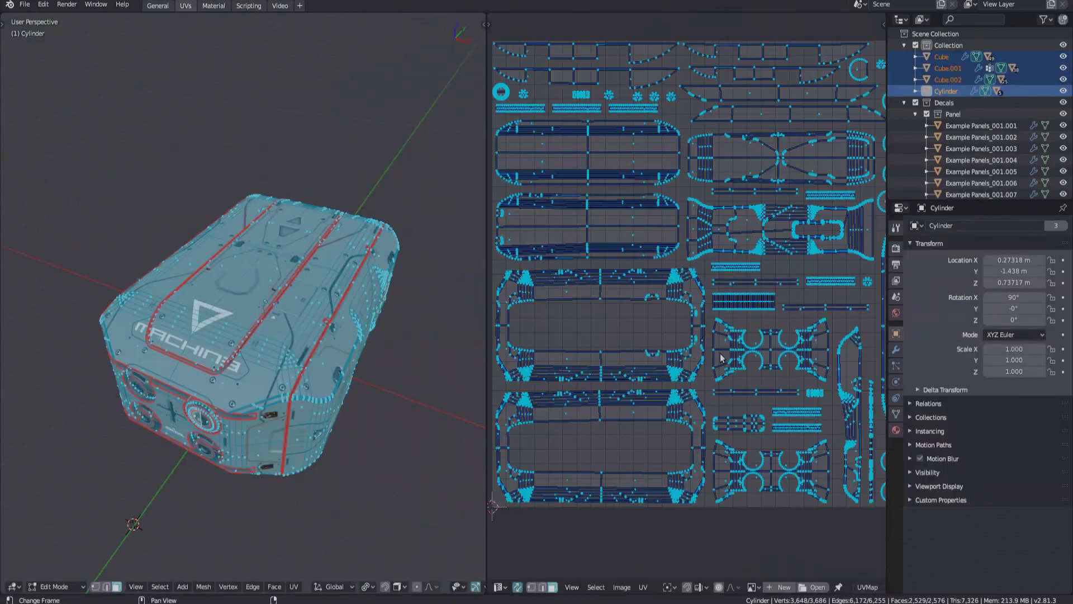
Examine the shared UV layout of the four crate parts, with the islands first selected and with the selection cleared
scroll(696, 280, down, 3)
middle_drag(783, 282, 772, 300)
scroll(777, 313, up, 4)
key(Tab)
click(687, 286)
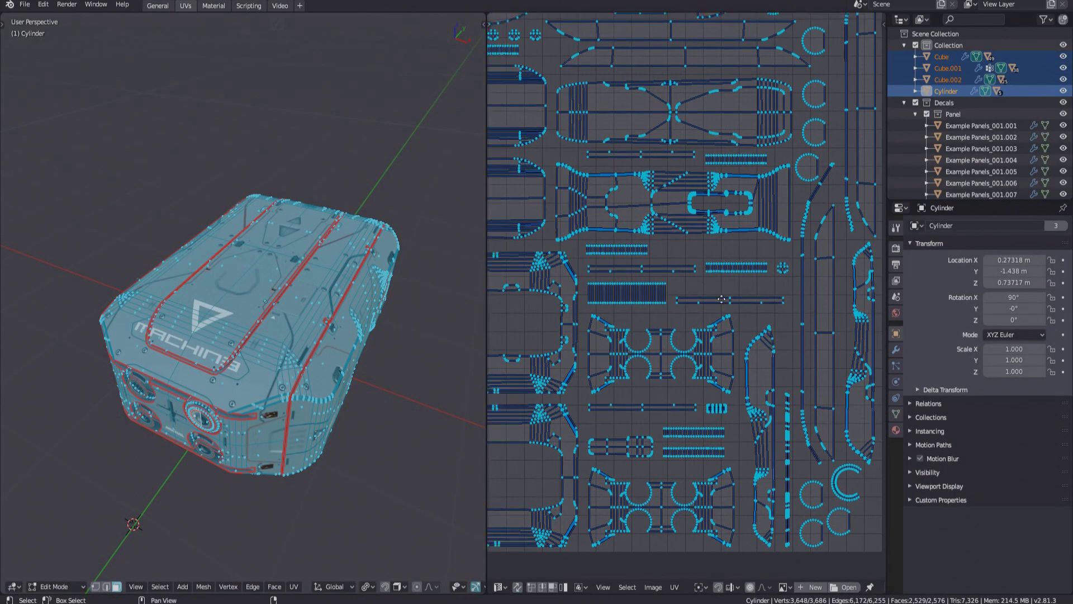
key(alt+a)
middle_drag(858, 316, 768, 324)
scroll(769, 325, up, 4)
key(ctrl+alt+space)
middle_drag(258, 394, 603, 243)
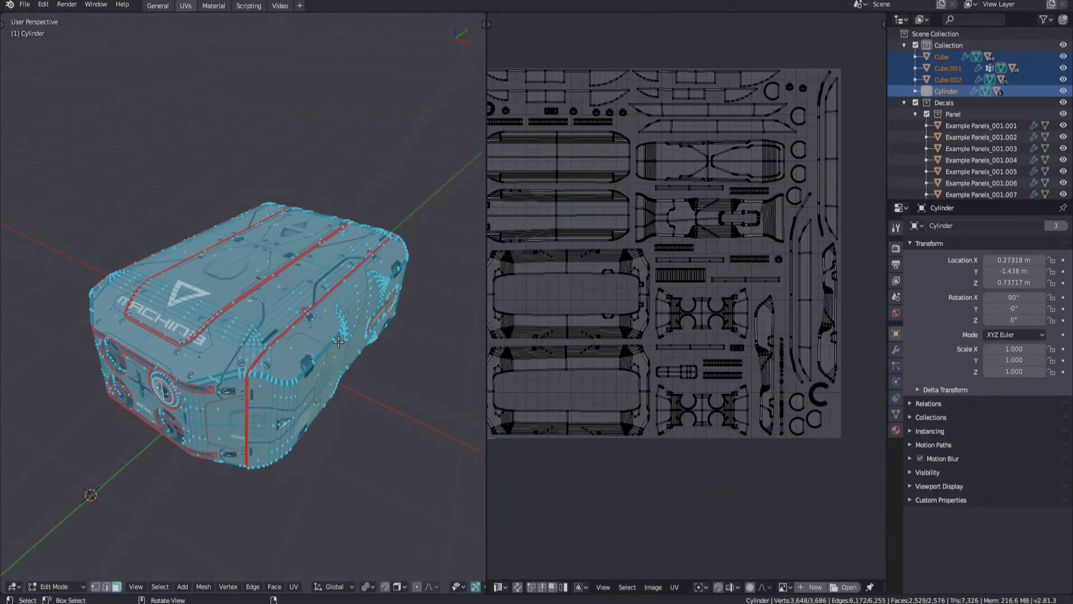
key(Tab)
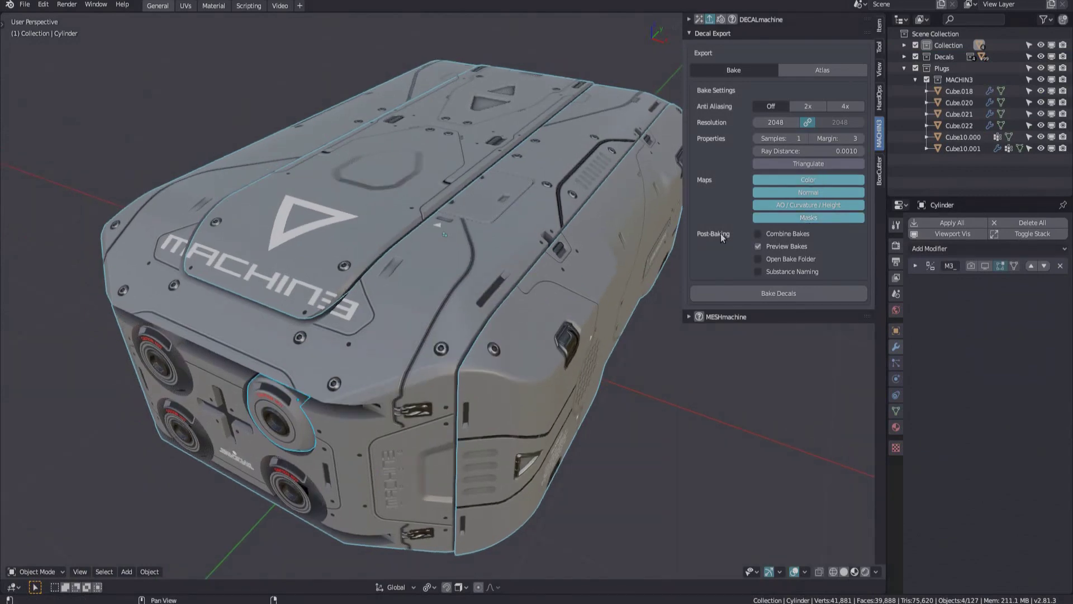
Select the crate's parts one at a time and examine each of them
middle_drag(660, 268, 556, 315)
middle_drag(457, 345, 627, 306)
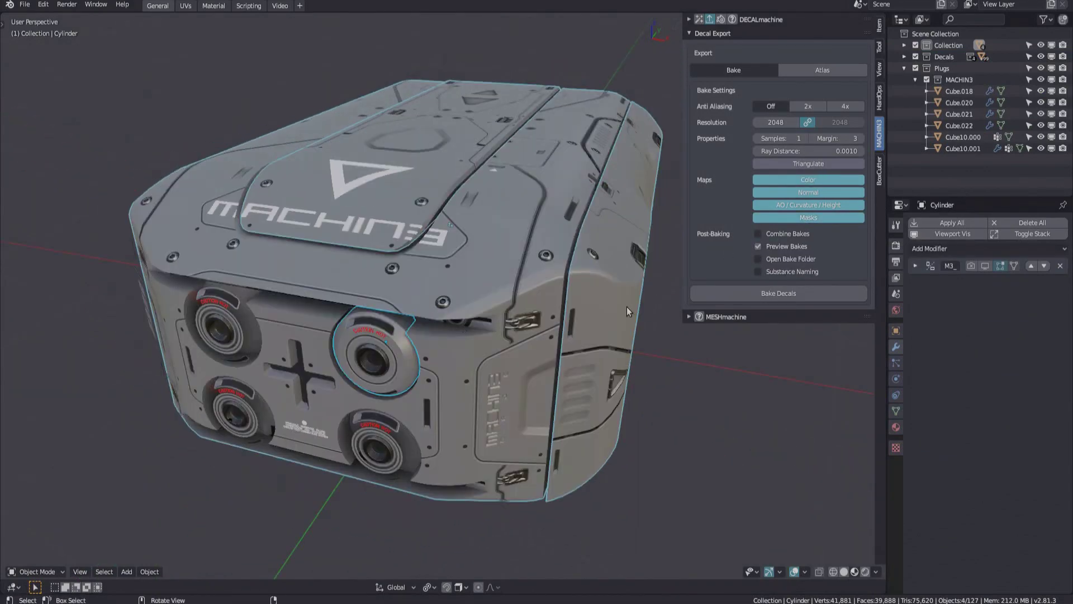
middle_drag(385, 208, 551, 264)
click(506, 251)
key(d)
click(448, 252)
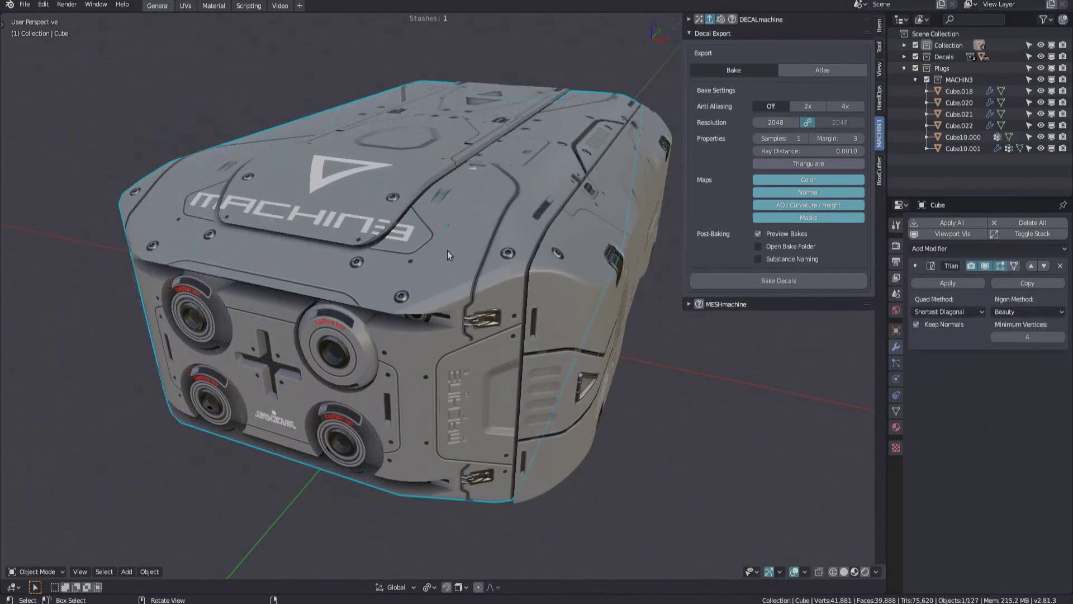
key(d)
click(440, 256)
key(d)
middle_drag(464, 358, 504, 296)
click(424, 327)
key(d)
key(alt+a)
Select the side panel, main body, top hatch and round lens cylinder together, and enable Combine Bakes
click(562, 267)
shift+click(426, 300)
shift+click(426, 299)
shift+click(381, 149)
middle_drag(381, 149, 491, 292)
click(550, 319)
shift+click(501, 356)
shift+click(432, 251)
shift+click(404, 417)
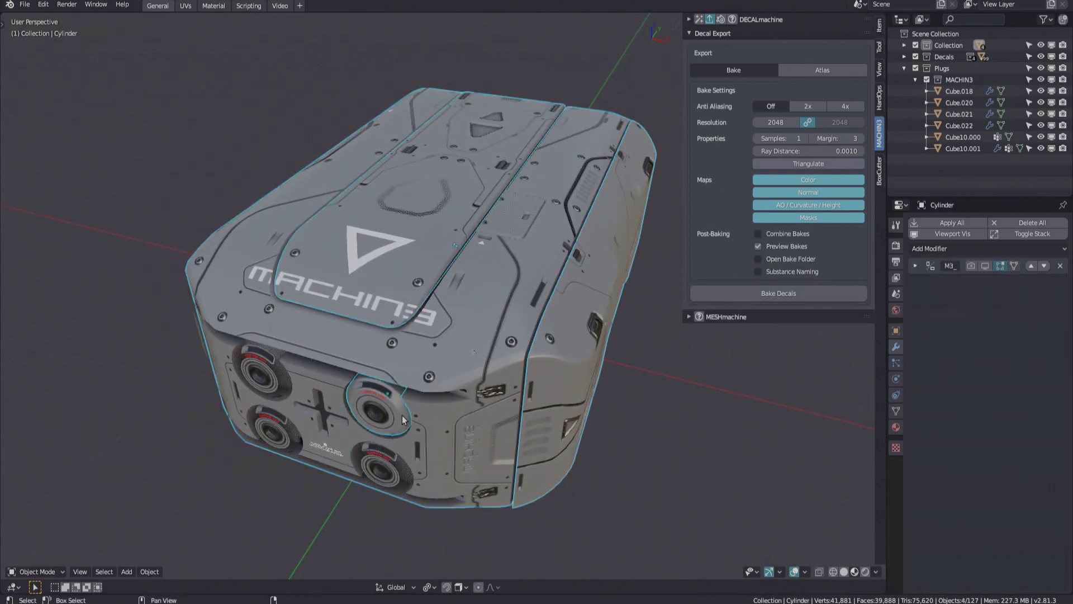
middle_drag(404, 417, 626, 313)
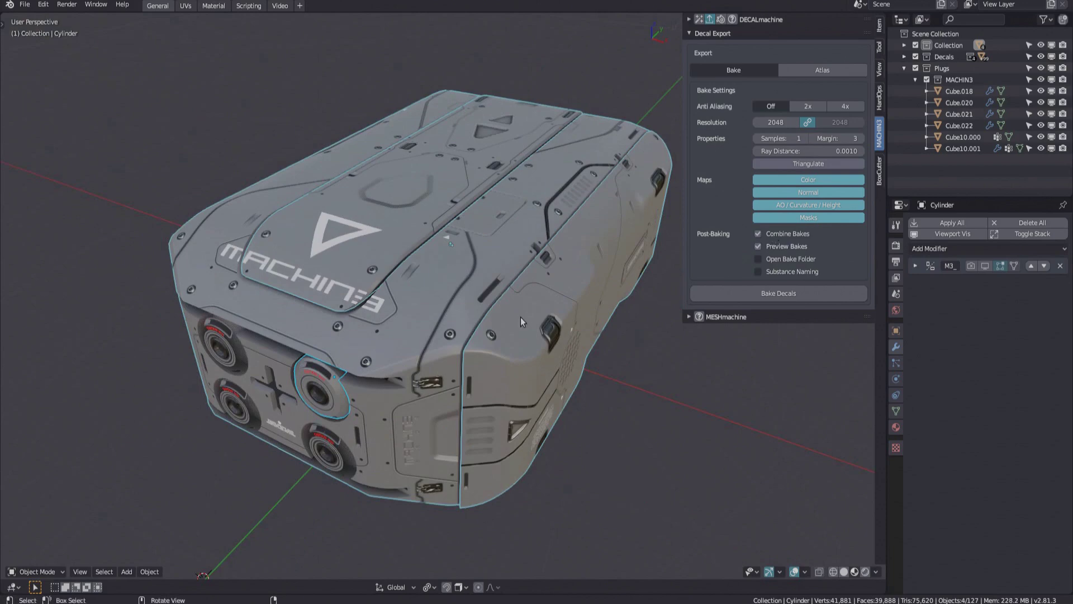
Examine the crate's side latches, bolts and panel lines up close, including in solid shading
mouse_move(522, 321)
middle_down()
mouse_move(565, 308)
mouse_move(570, 374)
mouse_move(516, 347)
mouse_move(351, 365)
middle_up()
scroll(565, 306, up, 7)
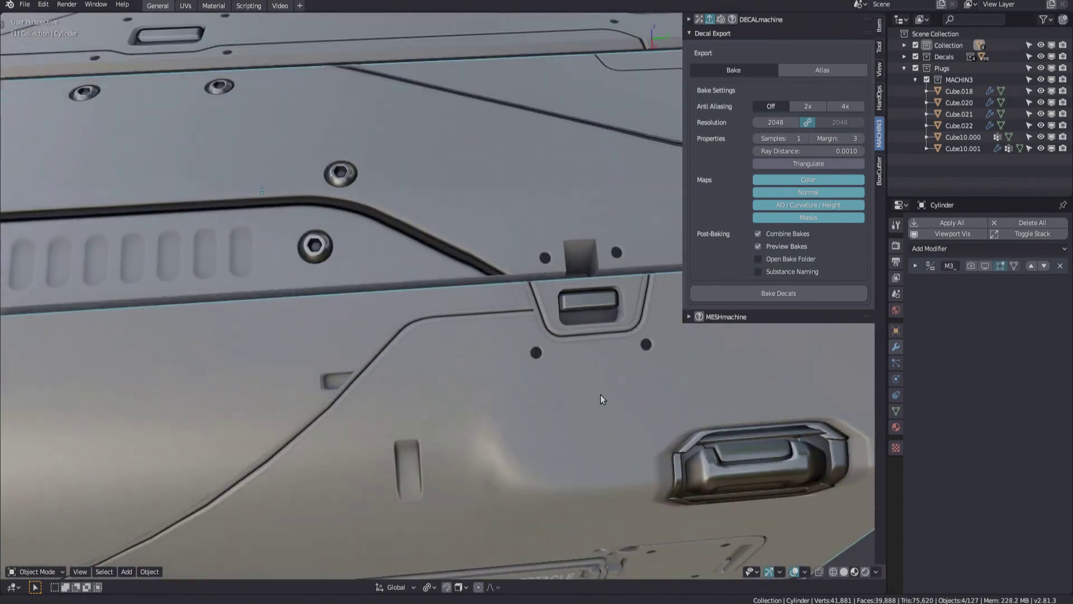
shift+middle_drag(541, 309, 573, 306)
key(Page_Up)
mouse_move(496, 307)
middle_down()
mouse_move(585, 309)
mouse_move(434, 355)
mouse_move(415, 330)
mouse_move(312, 293)
middle_up()
scroll(311, 288, up, 4)
scroll(313, 279, down, 4)
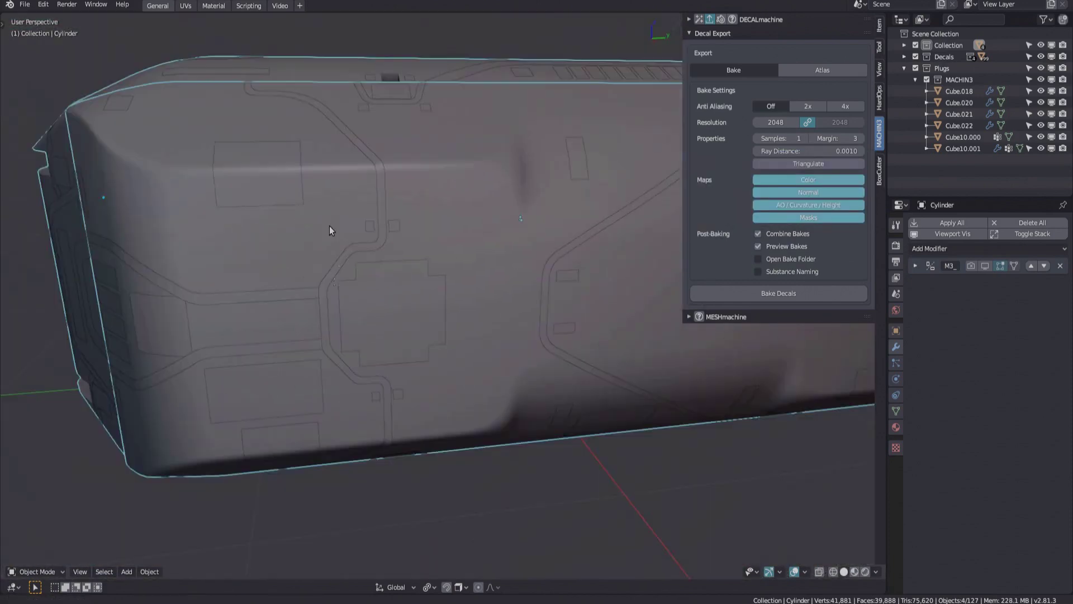
middle_drag(330, 226, 384, 304)
scroll(386, 306, up, 3)
Select individual panel-line and detail decals on the crate's surface and examine their geometry up close
click(426, 328)
key(d)
click(428, 330)
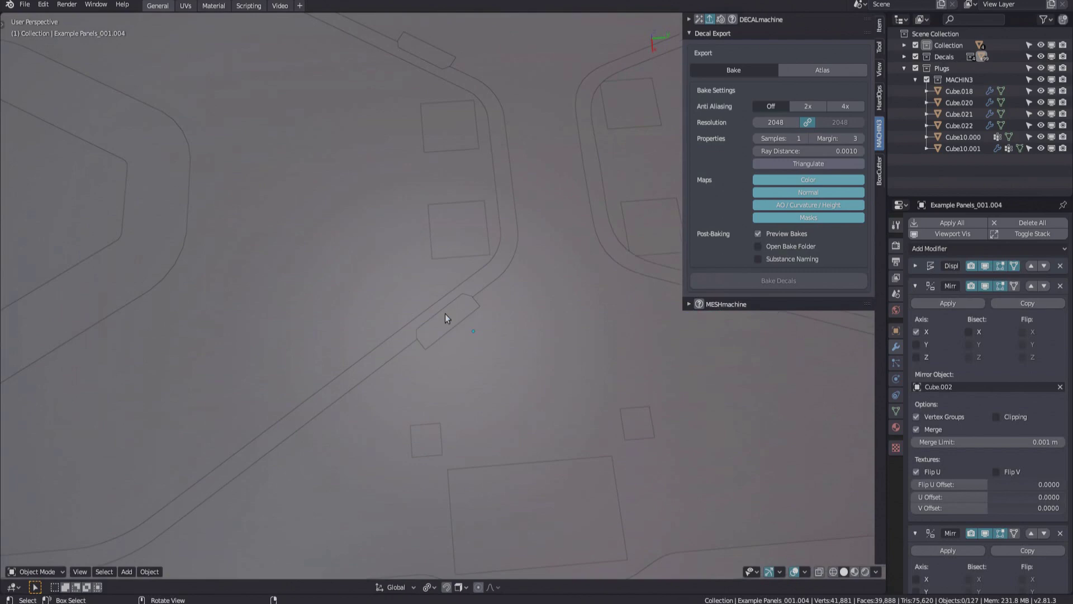
click(445, 313)
key(d)
click(484, 334)
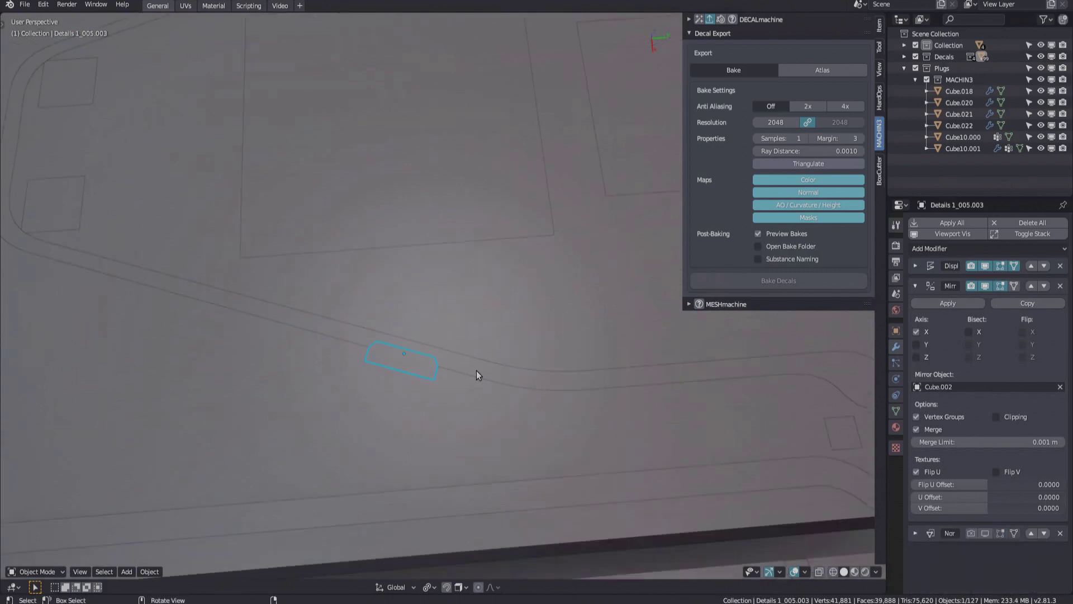
scroll(476, 370, down, 4)
middle_drag(477, 370, 425, 306)
scroll(519, 379, down, 5)
click(445, 341)
key(d)
click(294, 244)
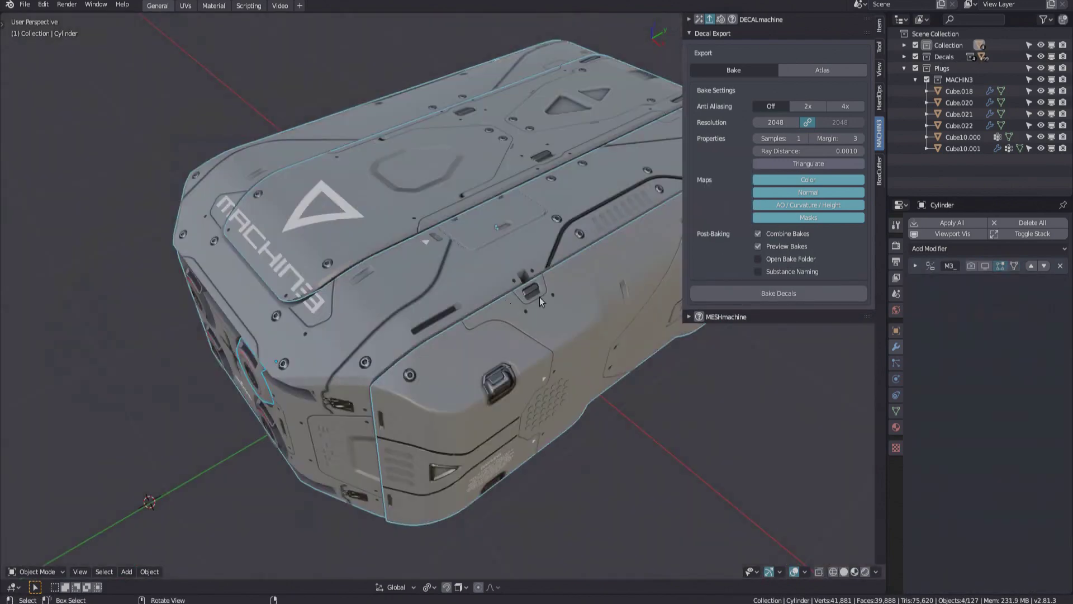
Turn on Open Bake Folder and Triangulate, and bake the decals to the four crate parts
middle_drag(539, 296, 393, 329)
click(767, 262)
middle_drag(547, 343, 220, 70)
middle_drag(439, 314, 411, 312)
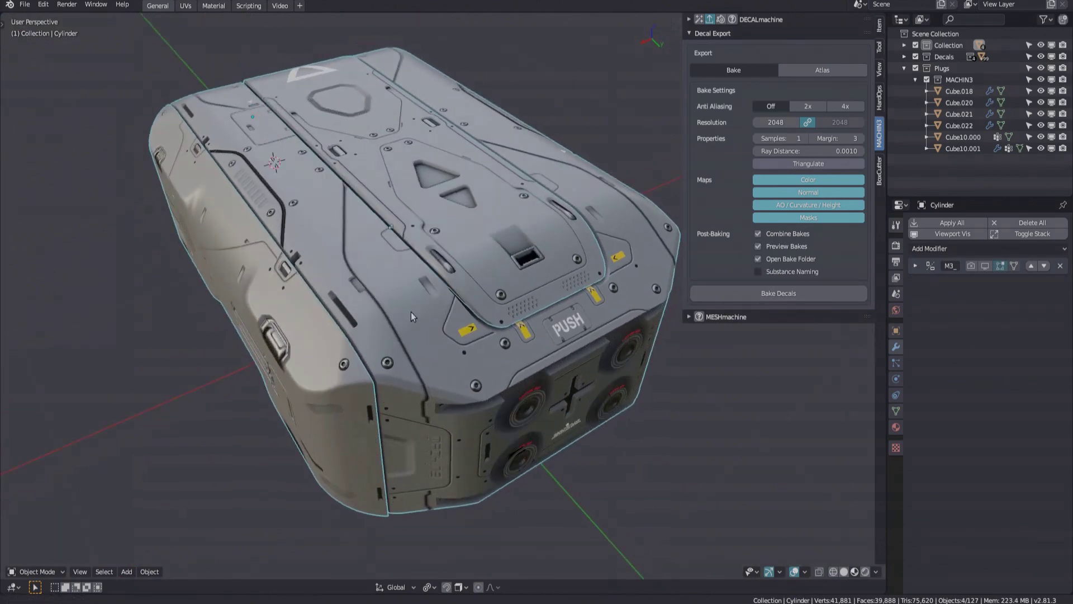
click(788, 164)
click(789, 295)
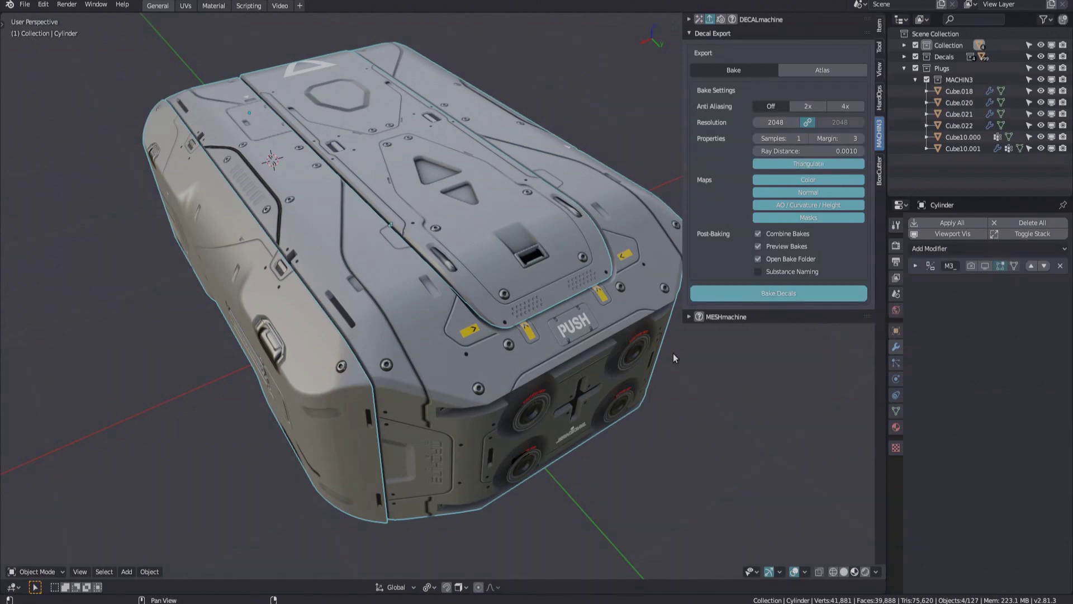
Browse the combined bake maps in the 10_bake_2_001 folder, from colour and curvature through to subset
middle_drag(447, 313, 466, 55)
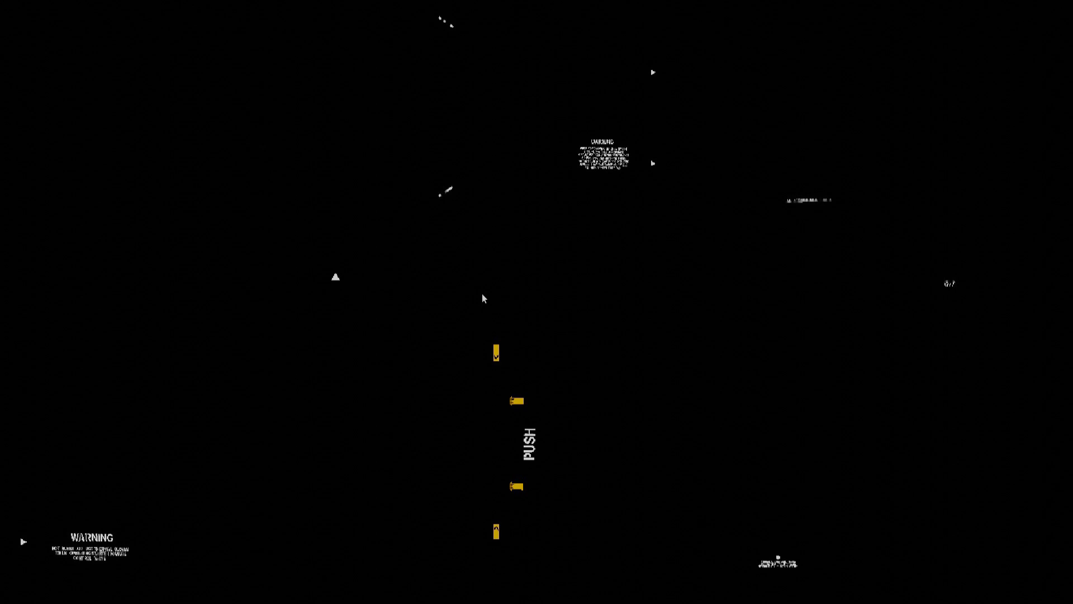
key(q)
key(j)
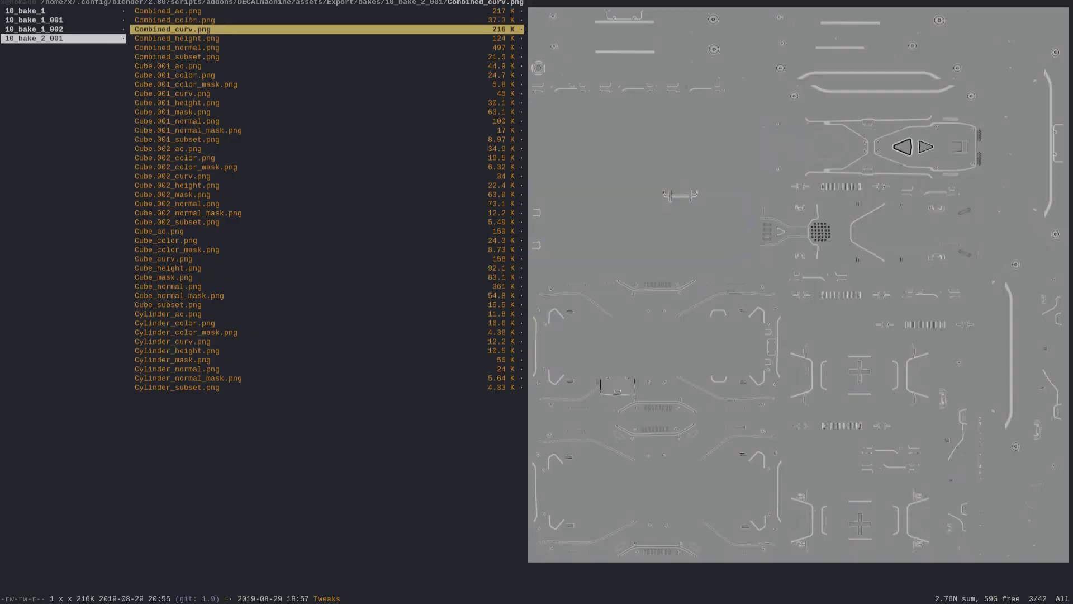
key(j)
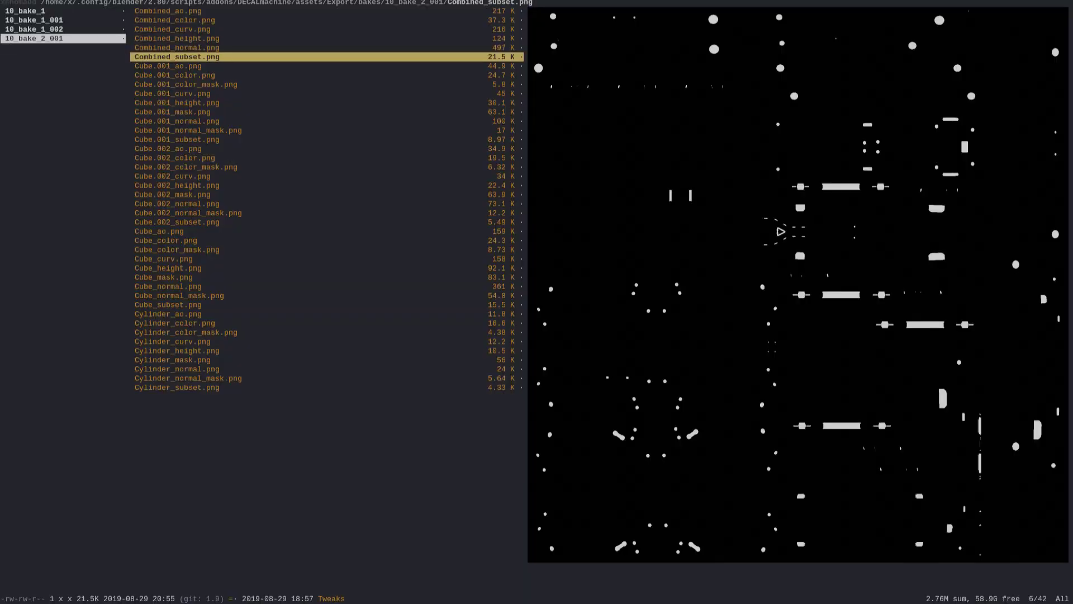
Open Combined_subset.png, examine the mask's details at higher magnification, and return to Blender
key(Return)
scroll(746, 279, up, 3)
scroll(746, 280, down, 3)
scroll(530, 305, up, 2)
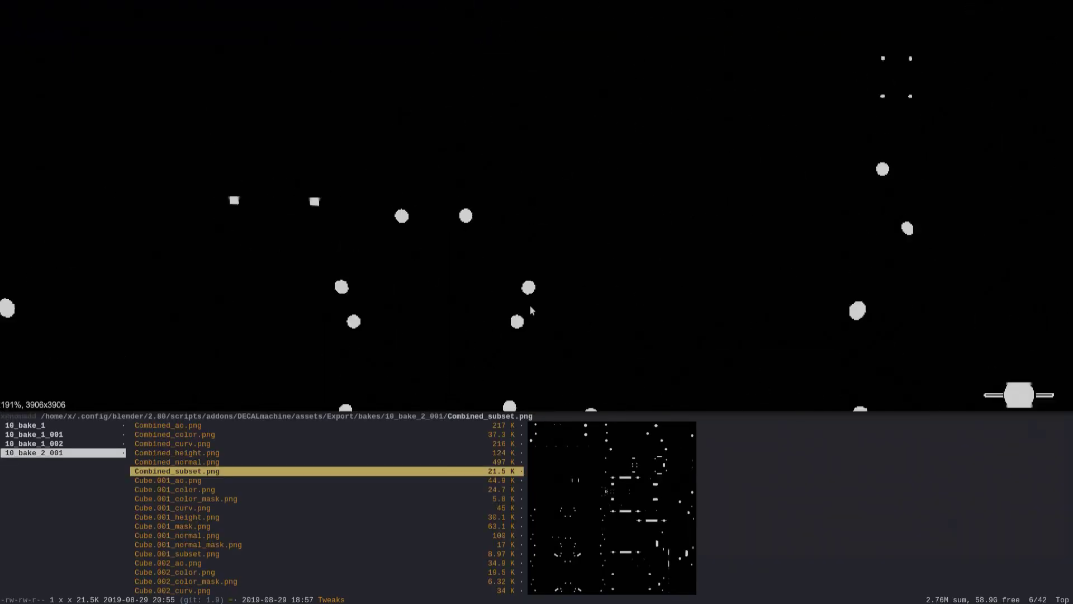
middle_drag(530, 307, 419, 306)
key(q)
key(q)
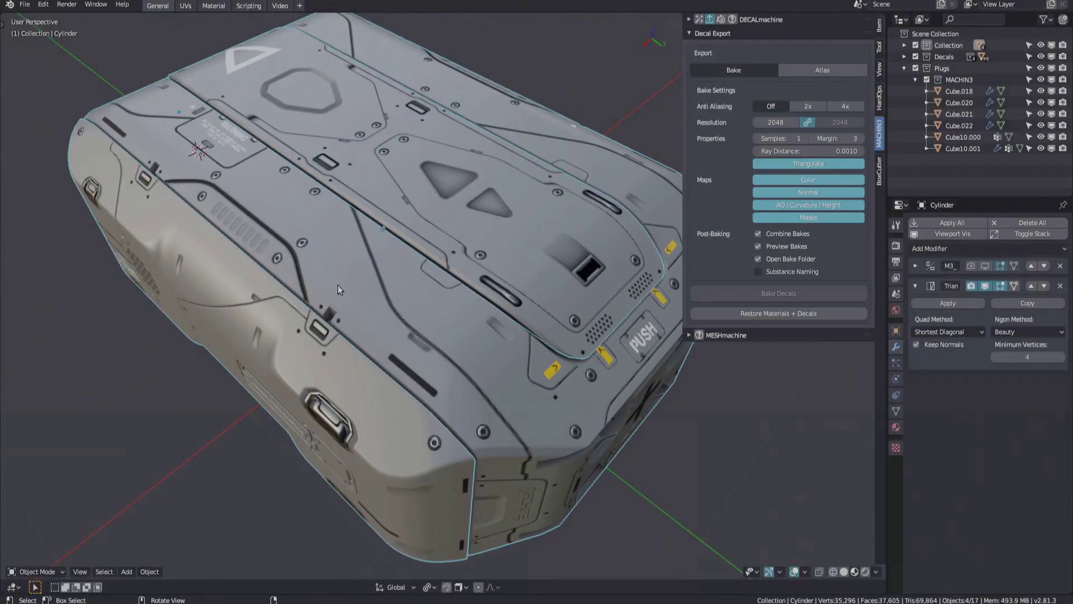
Examine the baked decals on the crate's top, including the PUSH label, yellow arrows, vent holes and bolts
middle_drag(338, 285, 552, 310)
key(ctrl+alt+space)
scroll(365, 291, up, 2)
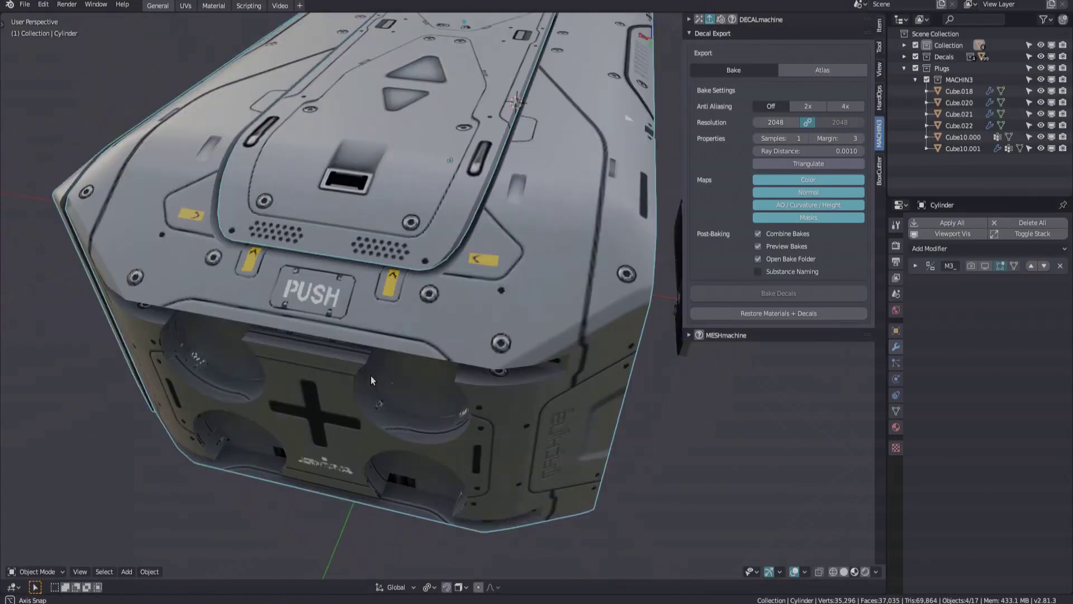
scroll(406, 337, up, 4)
scroll(402, 451, up, 3)
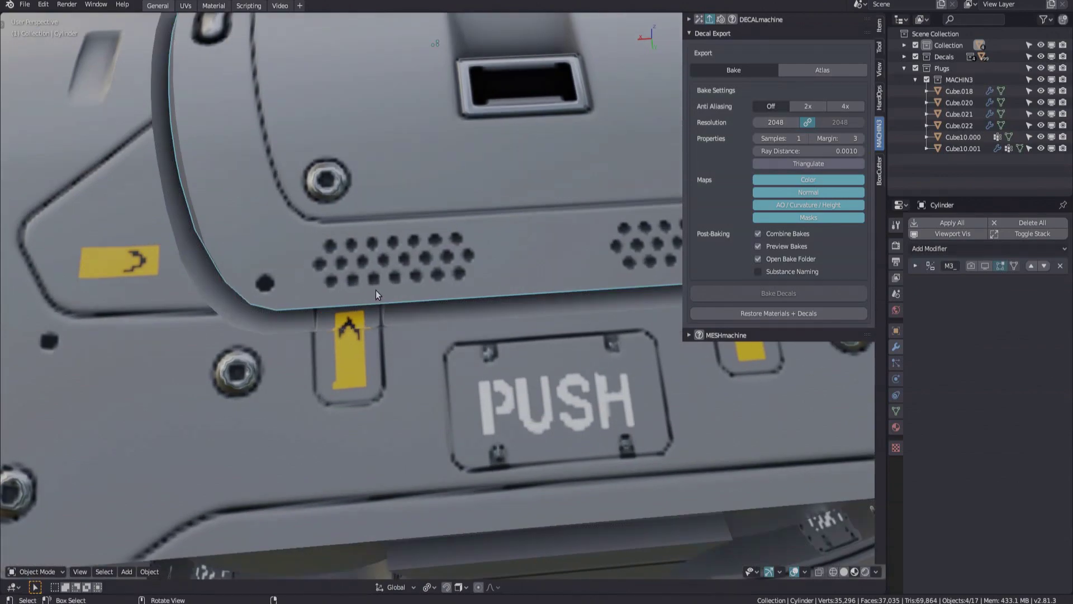
scroll(469, 428, down, 5)
Examine the circular recesses and the cross-shaped detail on the crate's end face for stray baked decals
middle_drag(469, 428, 430, 355)
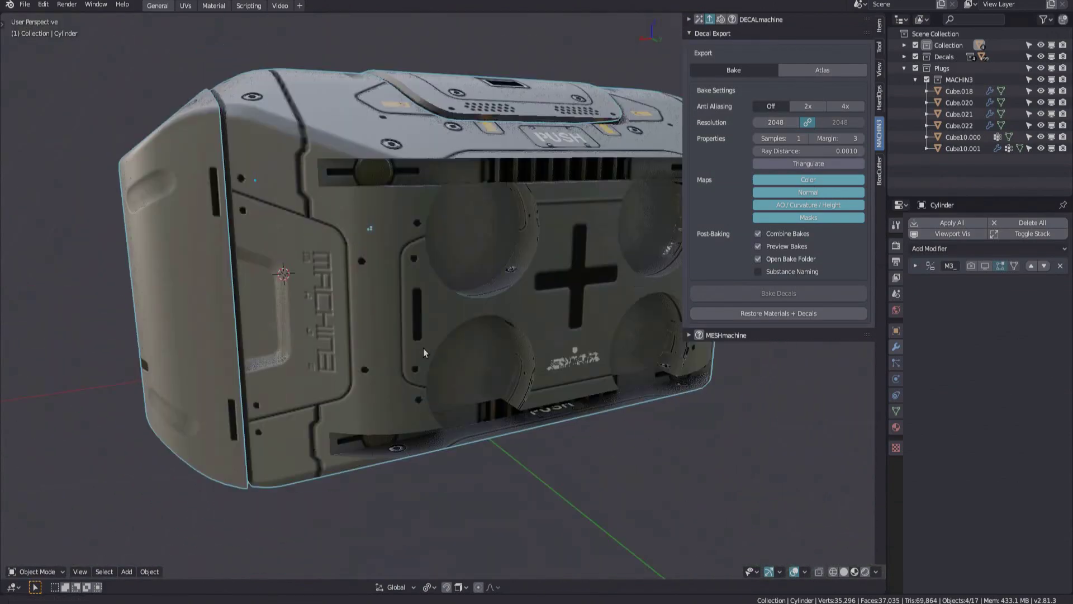
middle_drag(424, 348, 538, 206)
scroll(522, 341, down, 3)
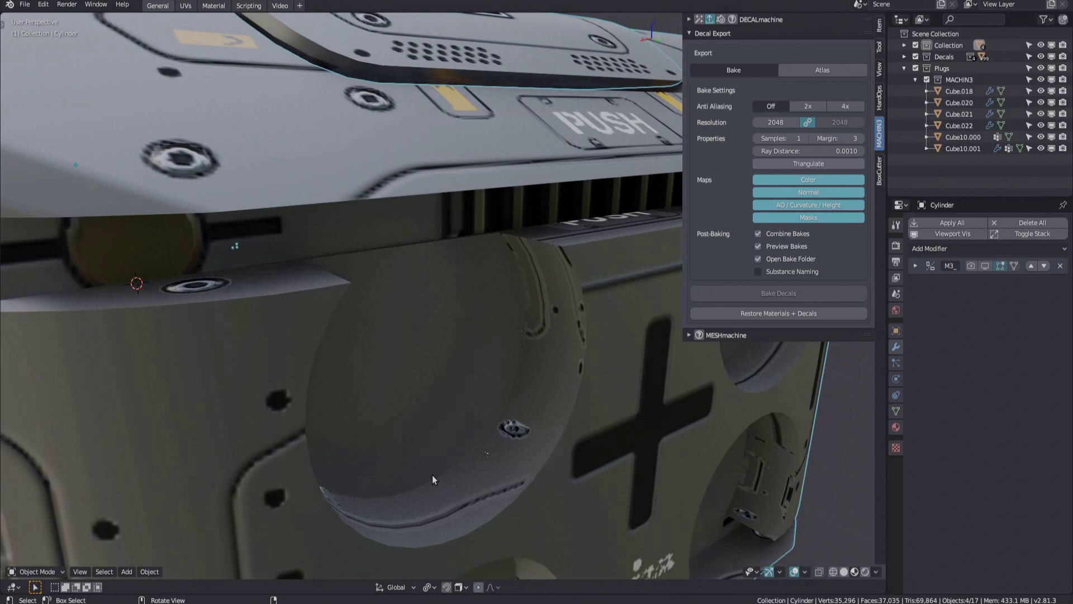
middle_drag(432, 475, 250, 302)
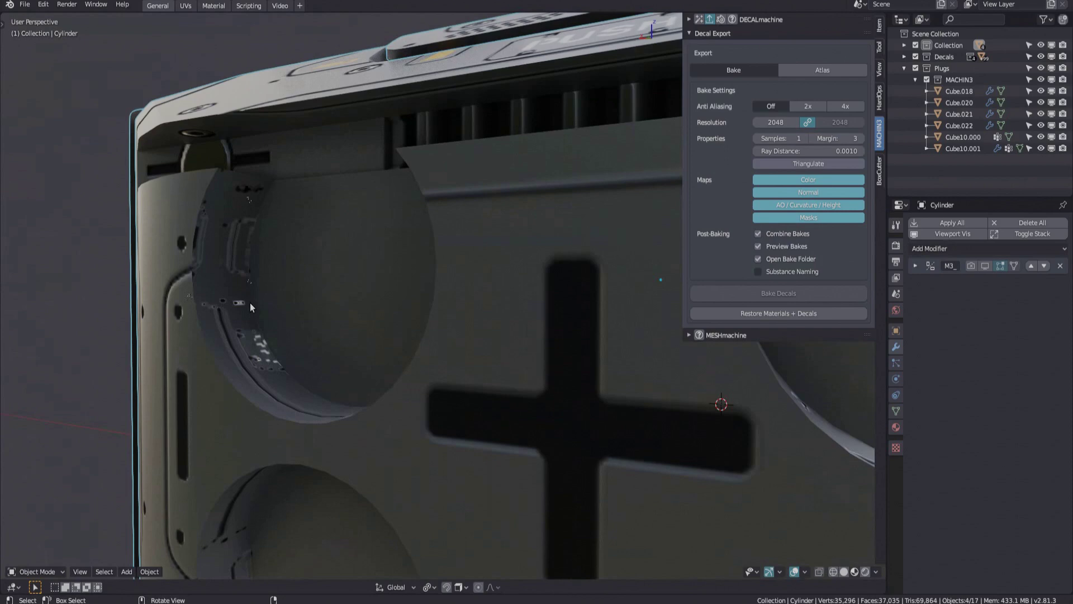
Disable the Plugs collection in the viewport and hide the EXTERNAL POWER RECEPTACLE label and bolt decals in the crate's side recess
middle_drag(250, 303, 386, 281)
click(1051, 67)
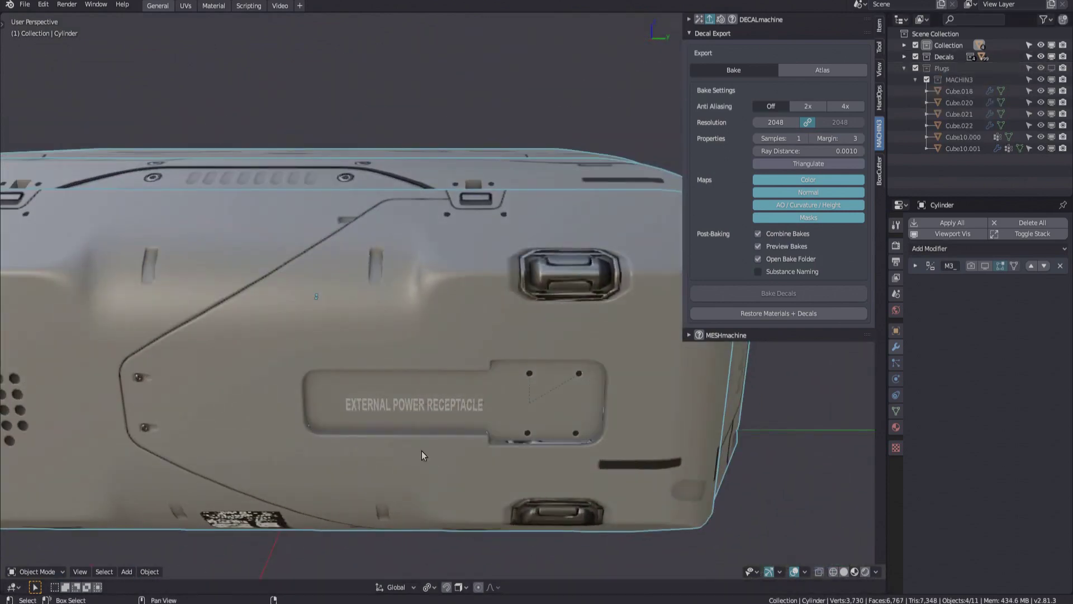
shift+middle_drag(422, 453, 393, 335)
click(442, 280)
shift+click(501, 250)
key(h)
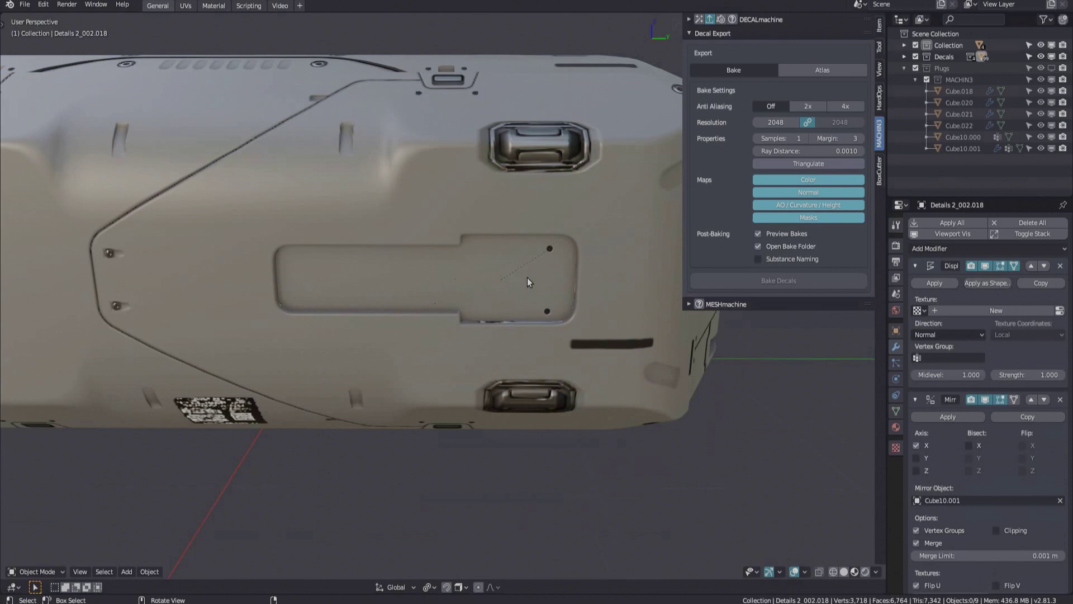
click(551, 250)
key(h)
Examine the baked side recess, the vent holes and WARNING label, and the top corner around the latch for bake artifacts
middle_drag(552, 258, 460, 60)
middle_drag(462, 331, 453, 335)
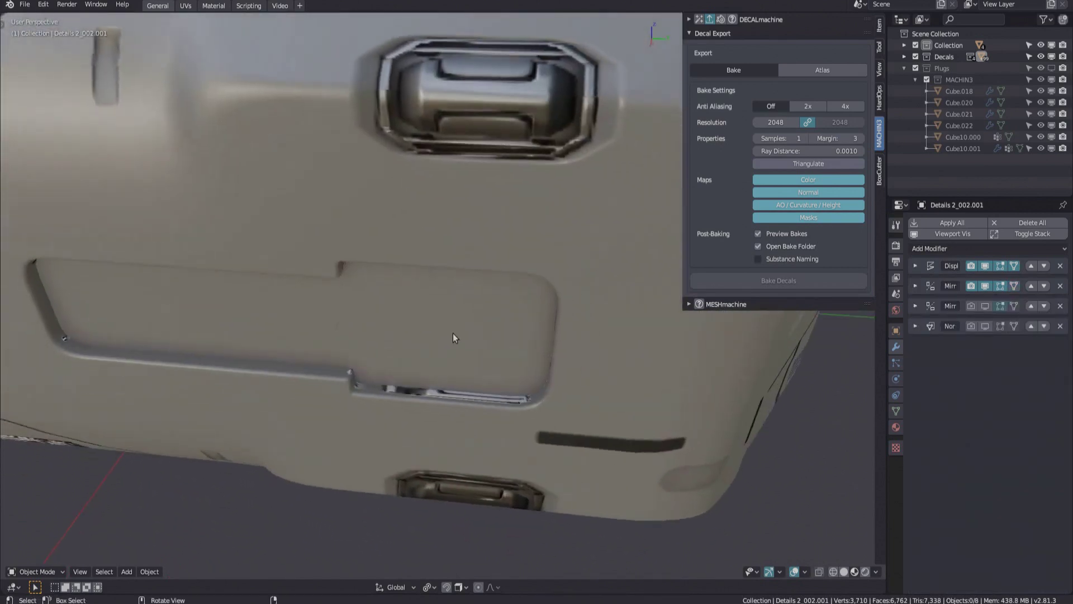
scroll(453, 335, down, 1)
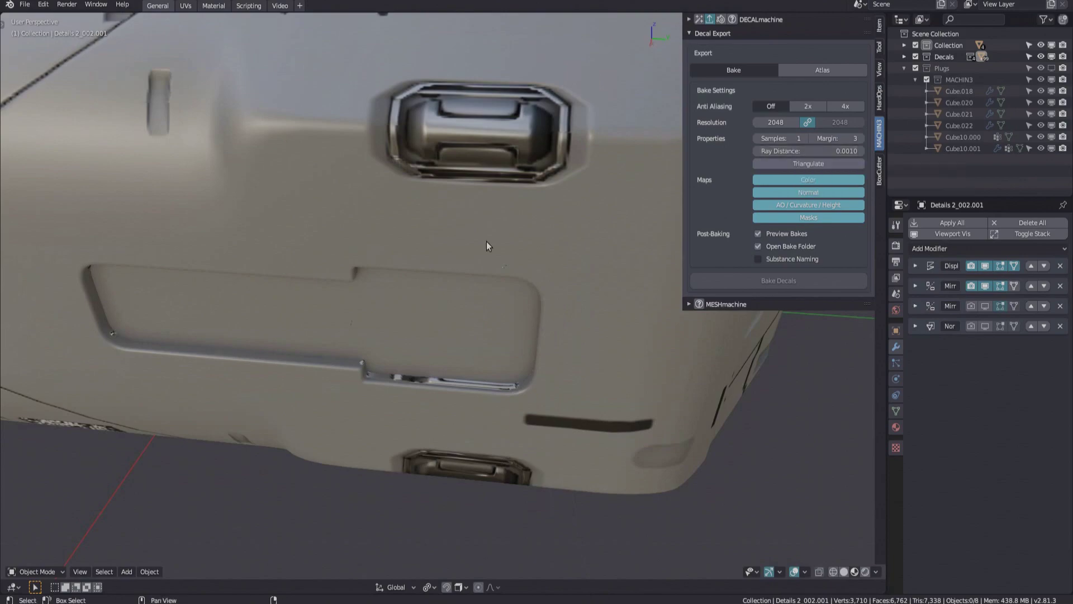
middle_drag(487, 242, 483, 304)
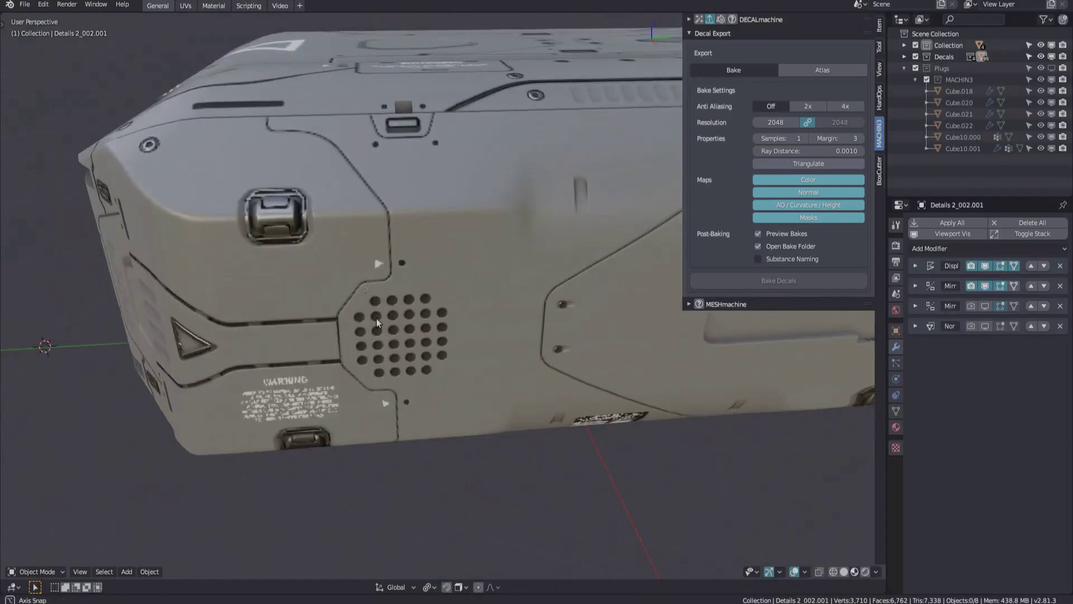
middle_drag(377, 318, 395, 233)
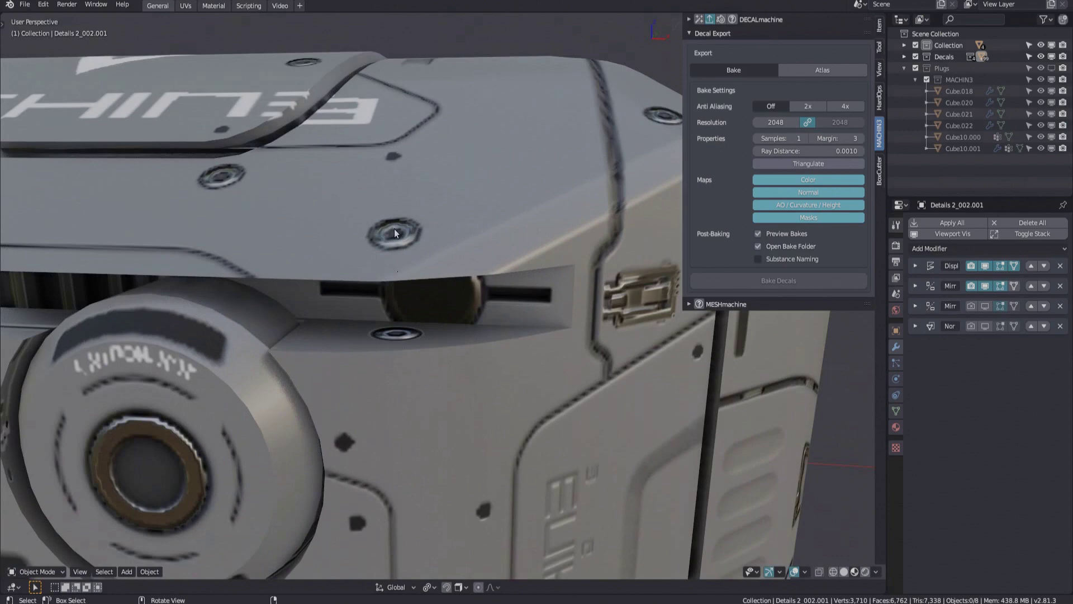
scroll(391, 324, down, 5)
Select the crate's four baked parts, including the cylinder, and restore their original materials and decals
middle_drag(384, 307, 442, 346)
click(413, 358)
shift+click(335, 277)
shift+click(322, 252)
shift+click(273, 413)
middle_drag(273, 412, 339, 317)
ctrl+middle_drag(338, 316, 338, 287)
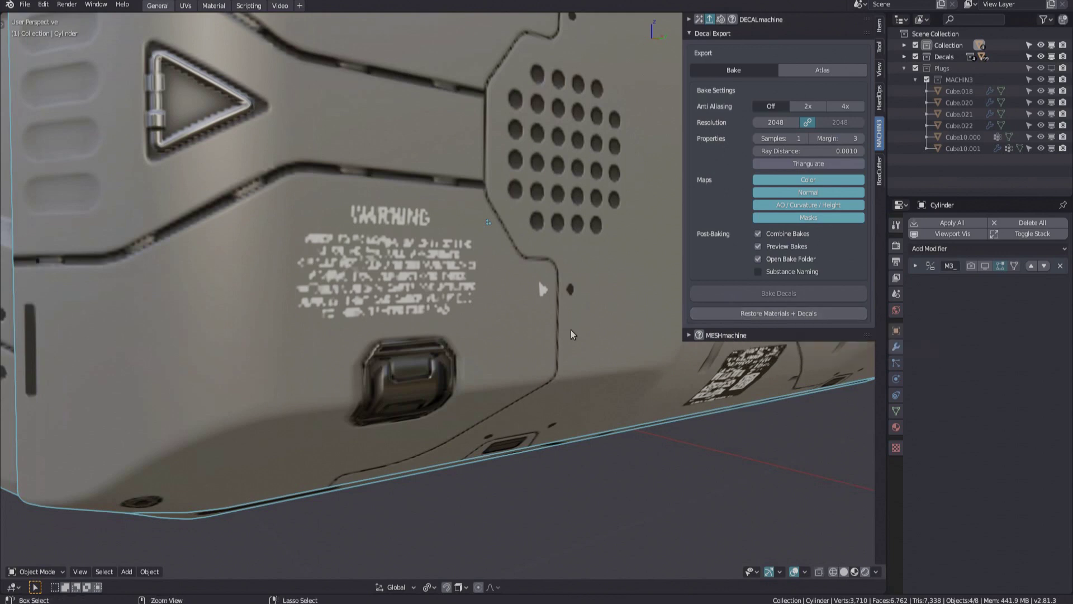
click(728, 314)
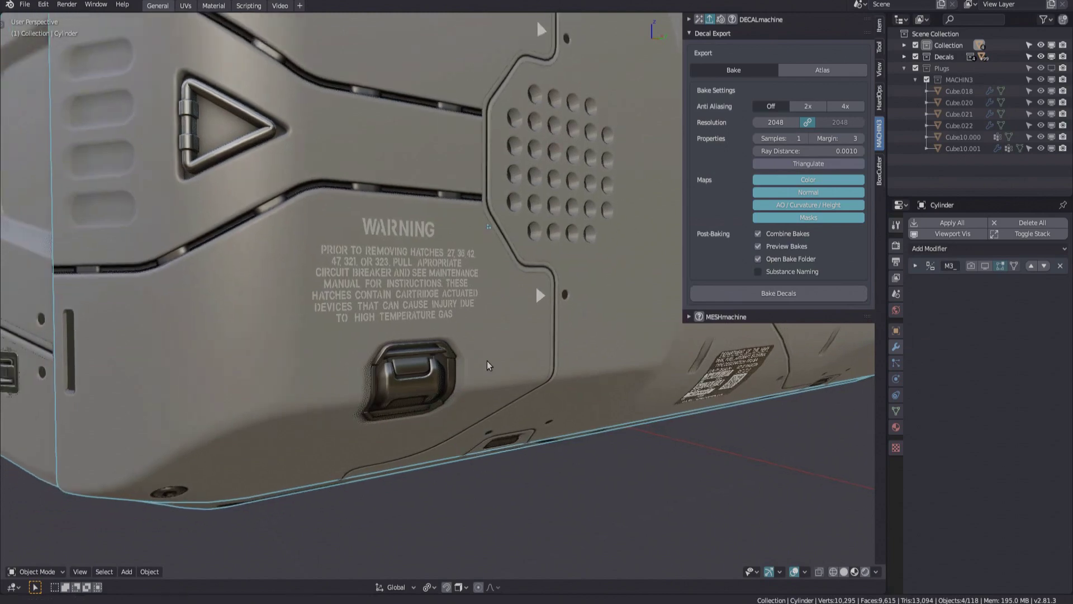
Adjust the height of the upper latch decal at the crate's front corner by about -0.0016
scroll(488, 361, down, 4)
middle_drag(487, 360, 403, 284)
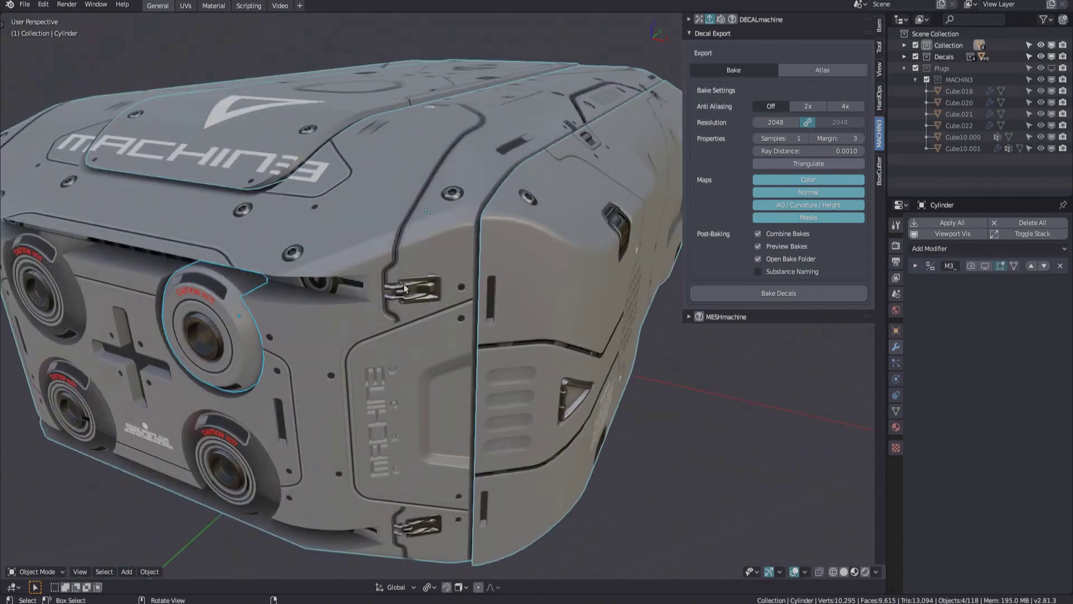
click(405, 285)
key(z)
scroll(416, 293, up, 2)
key(d)
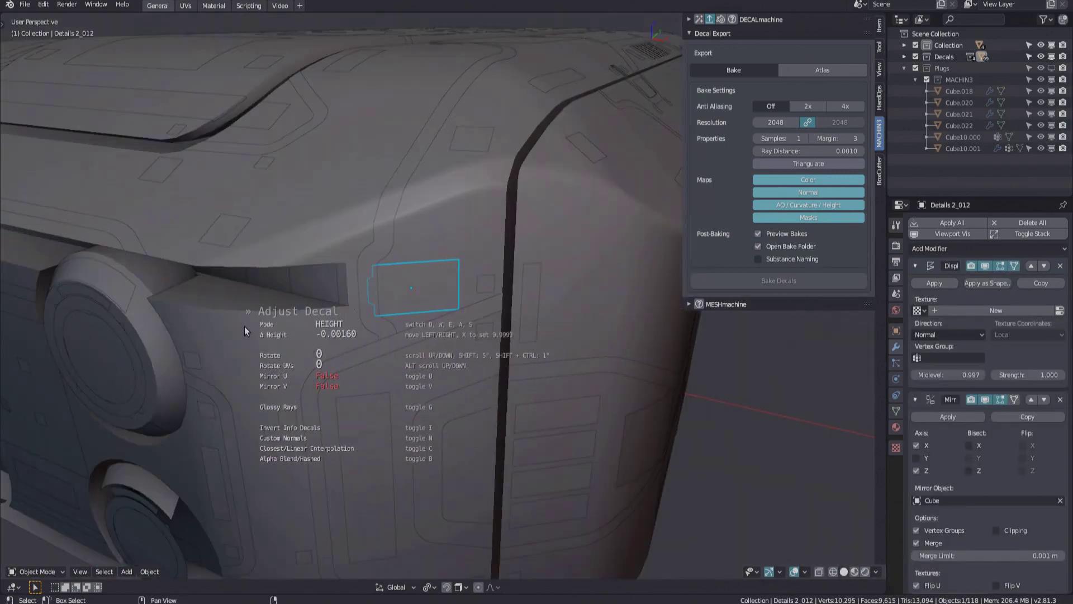
click(256, 325)
Return to the material preview and select the crate's four parts for baking, including the top panel and the cylinder
scroll(458, 304, down, 3)
key(alt+a)
mouse_move(457, 304)
middle_down()
mouse_move(501, 306)
mouse_move(467, 283)
mouse_move(526, 287)
mouse_move(467, 304)
middle_up()
key(z)
click(360, 215)
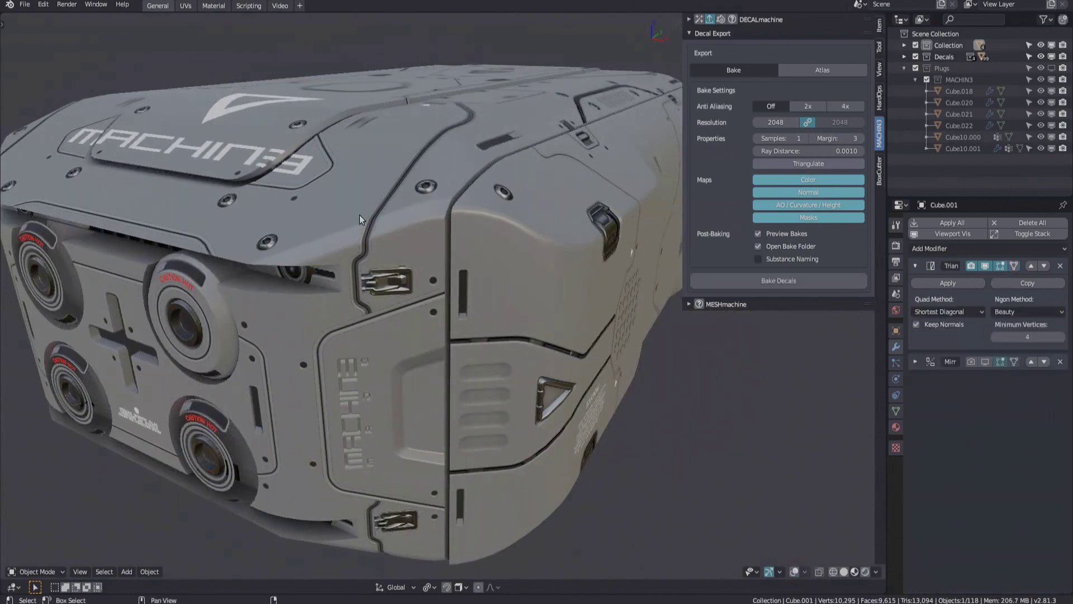
key(shift+alt+z)
shift+click(354, 214)
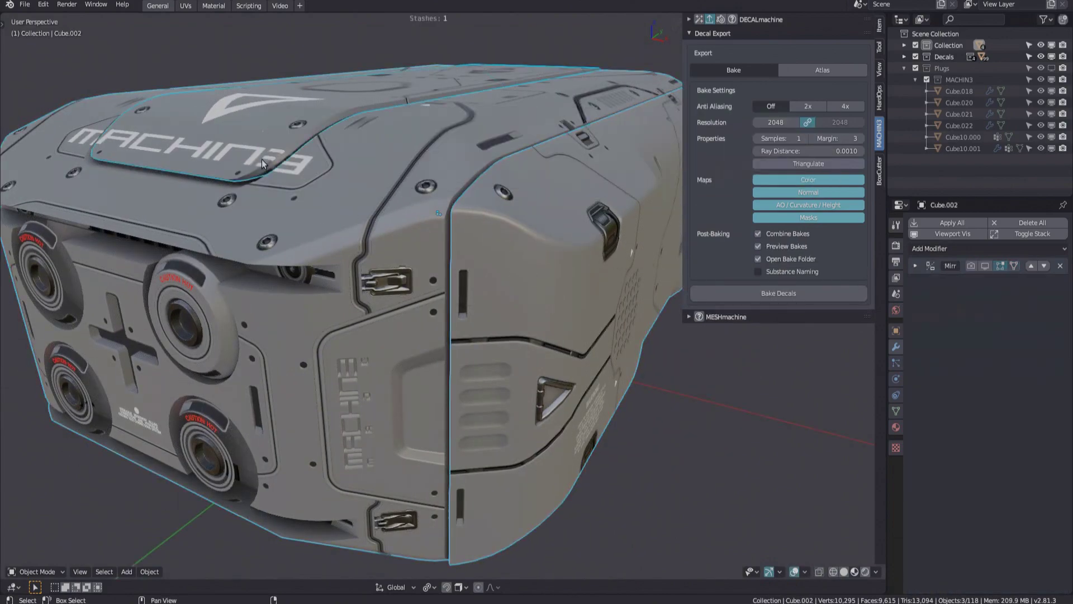
shift+click(227, 333)
middle_drag(227, 332, 498, 301)
Bake the selected parts' decals with 32 samples, 2x anti-aliasing, 4096 resolution and Open Bake Folder disabled
click(783, 138)
text(32)
key(Return)
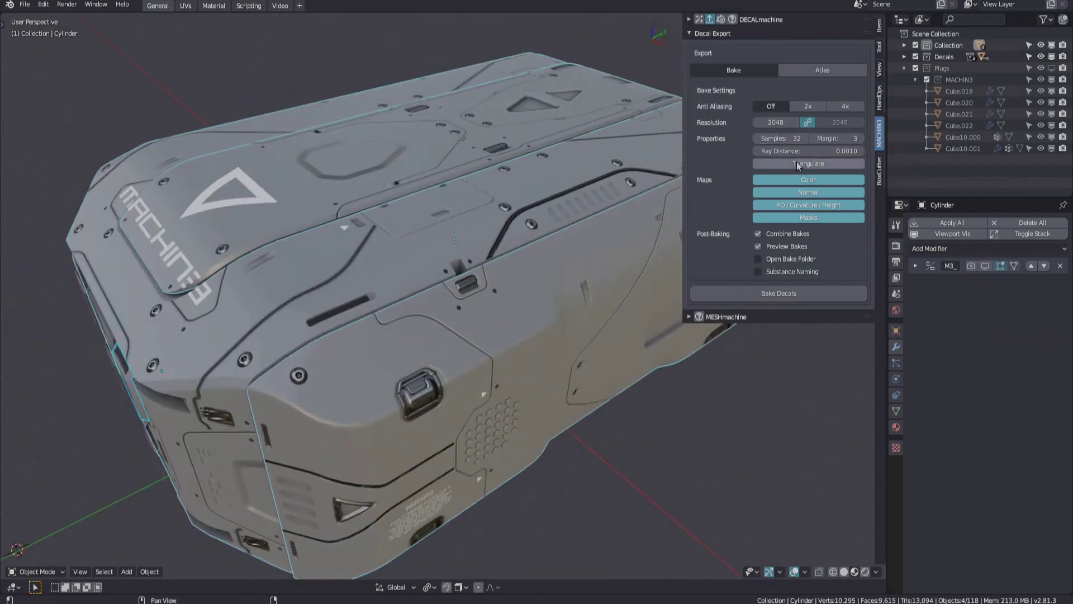
click(809, 106)
click(776, 139)
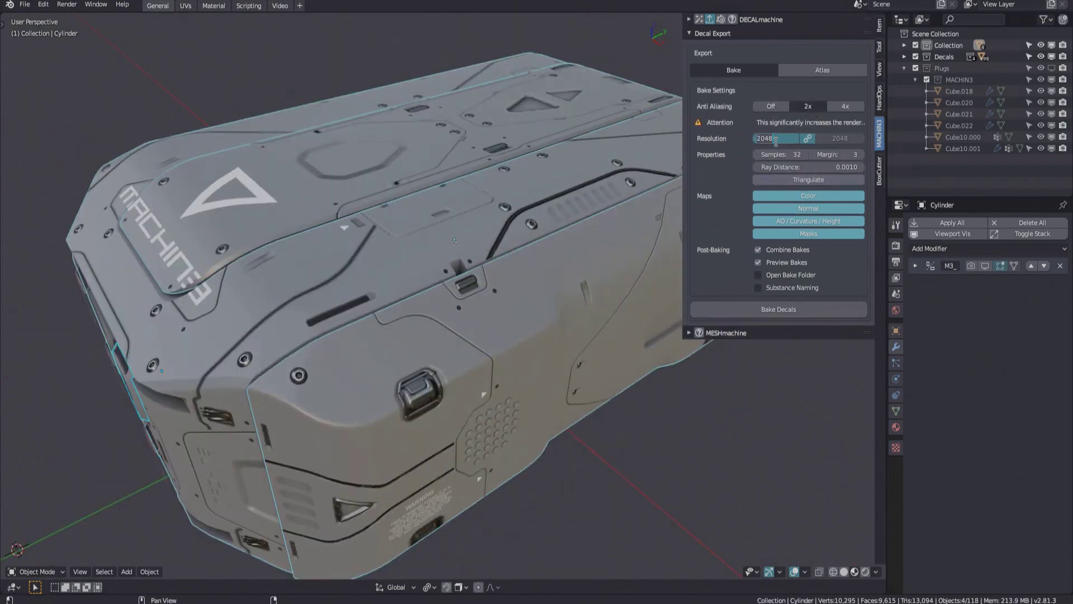
text(4096)
key(Return)
click(783, 309)
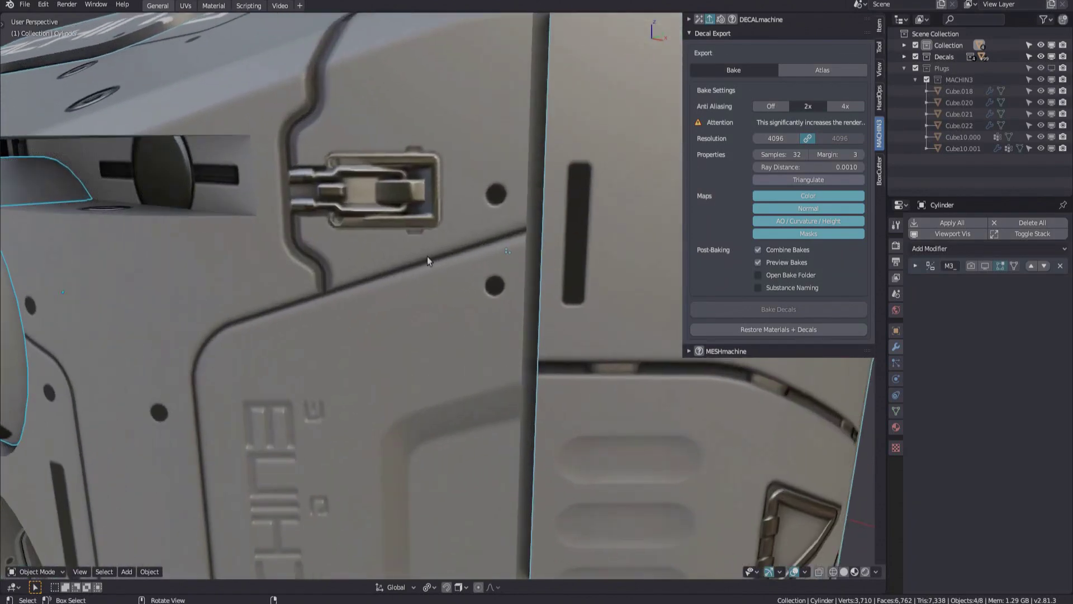
Restore the original materials and decals on the crate after the high-resolution bake and view the whole model
click(750, 329)
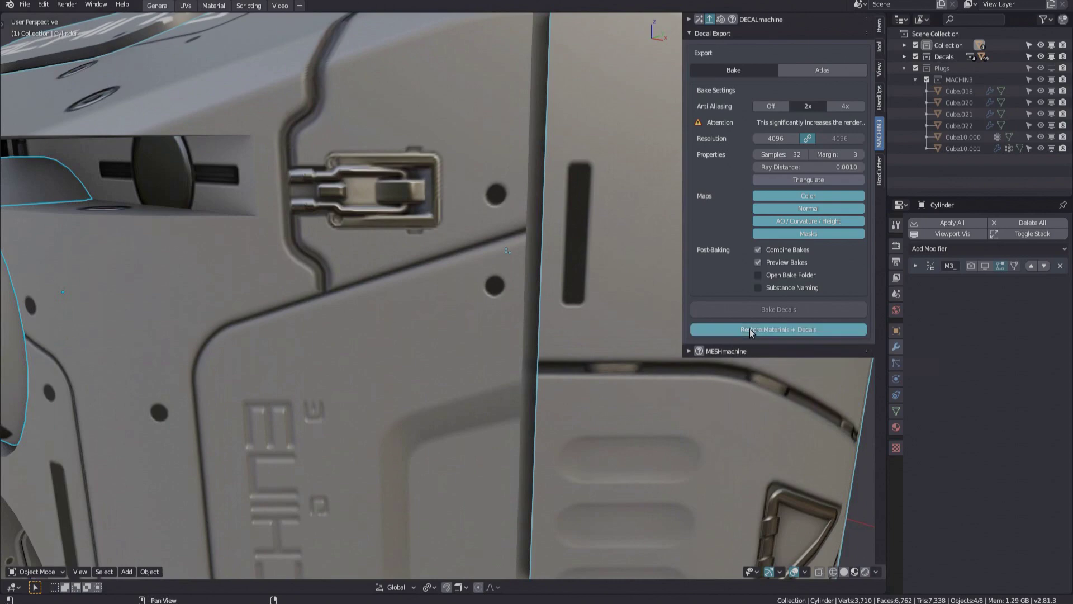
scroll(511, 320, down, 8)
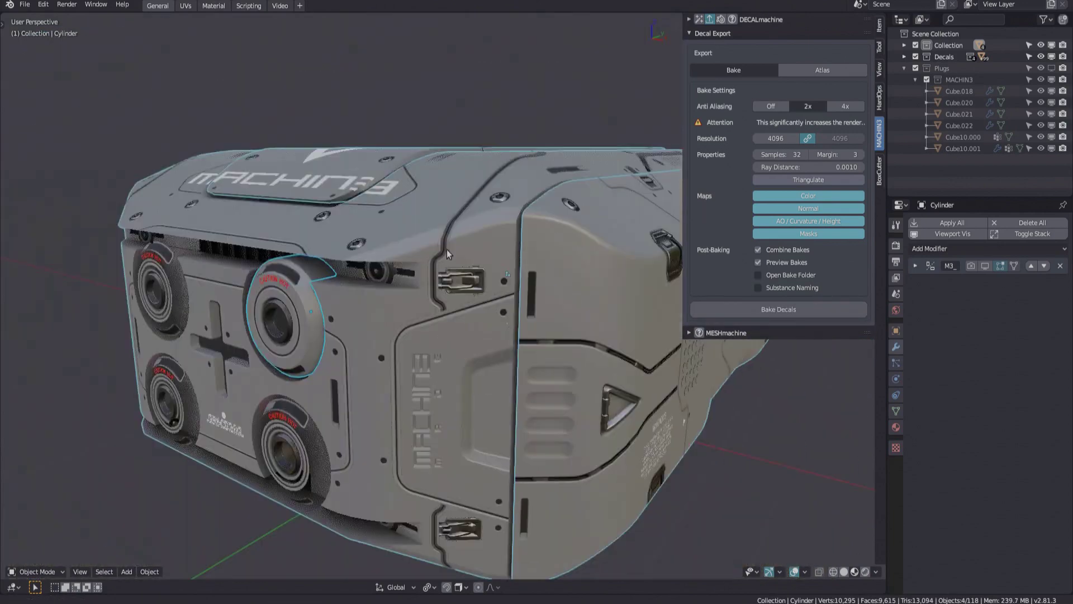
middle_drag(447, 249, 532, 263)
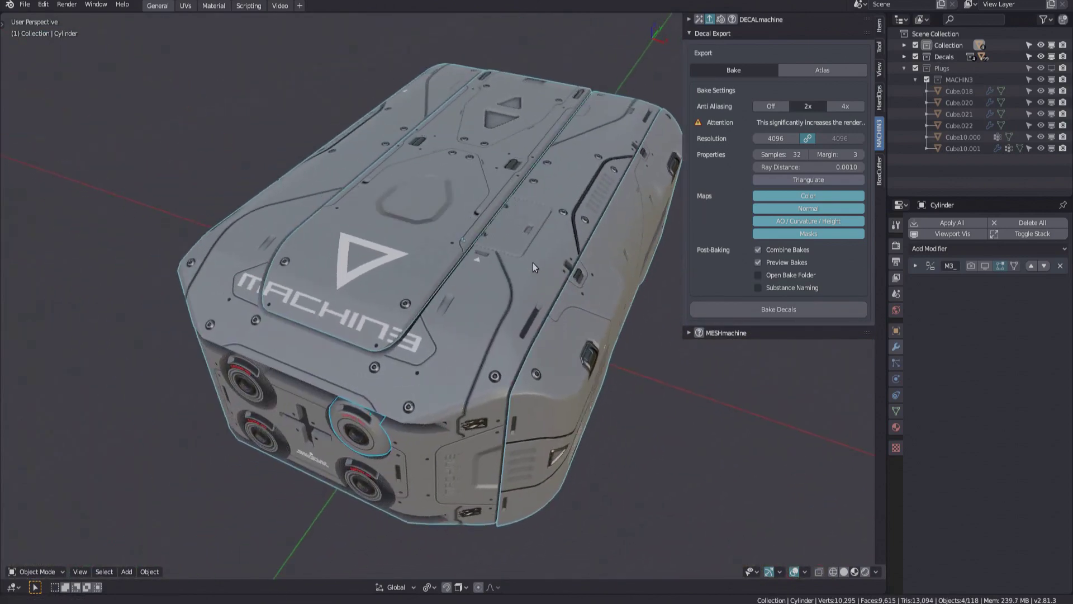